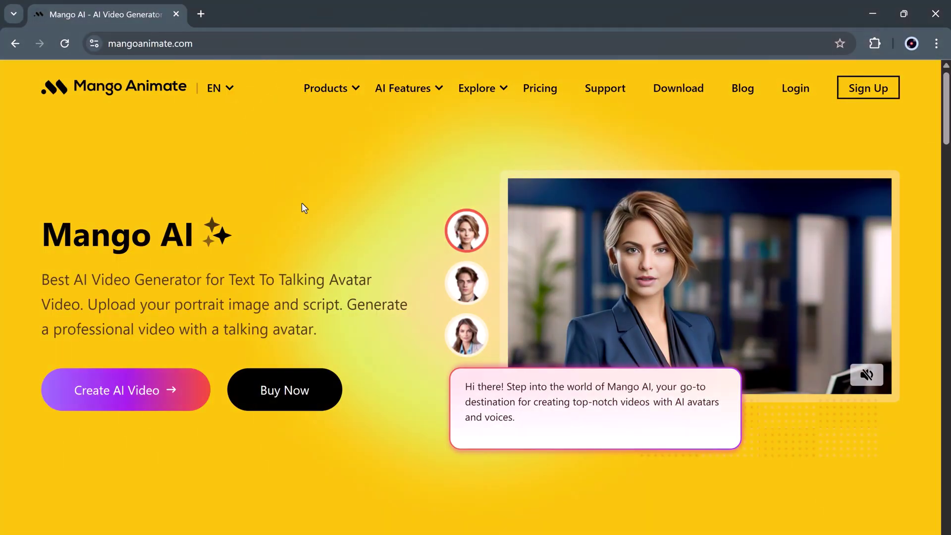
Scroll down the Mango AI homepage to browse its avatar showcase.
{"action": "scroll", "coordinate": [314, 236], "scroll_direction": "down", "scroll_amount": 15}
{"action": "scroll", "coordinate": [318, 235], "scroll_direction": "down", "scroll_amount": 6}
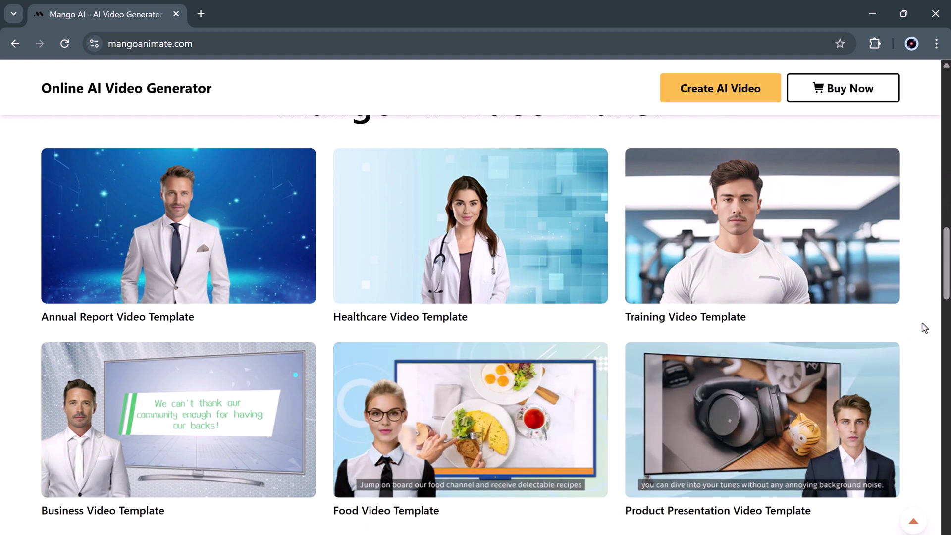
{"action": "mouse_move", "coordinate": [292, 453]}
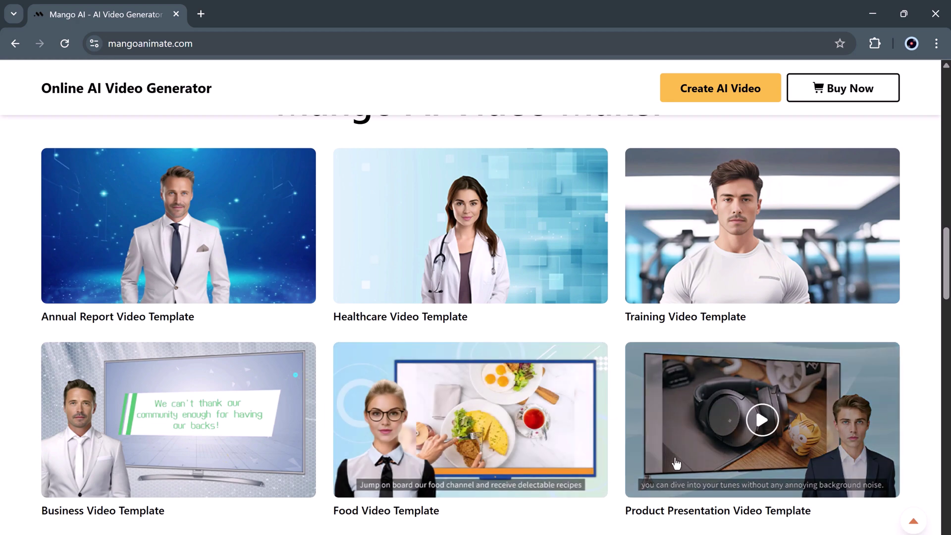
{"action": "scroll", "coordinate": [513, 417], "scroll_direction": "down", "scroll_amount": 15}
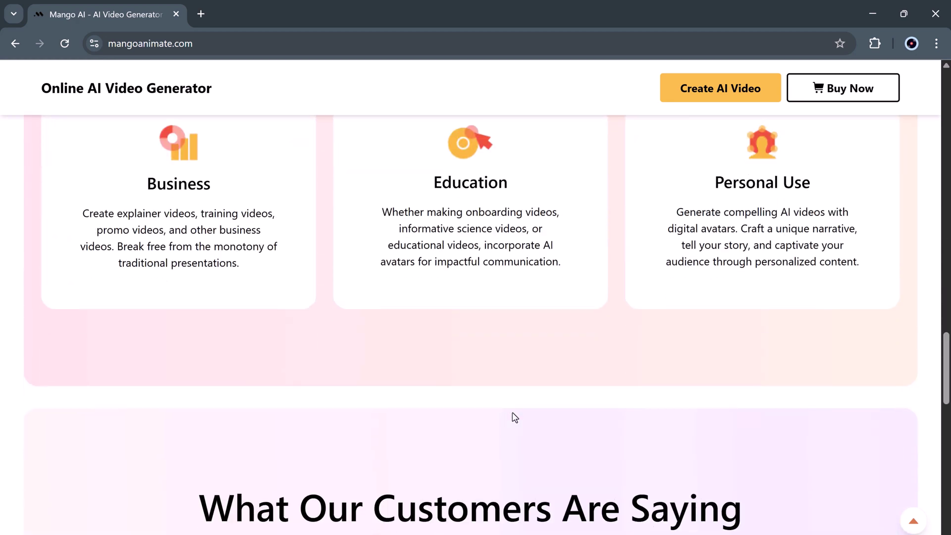
{"action": "scroll", "coordinate": [513, 418], "scroll_direction": "down", "scroll_amount": 4}
Preview the talking videos of the male avatar and the third, female avatar.
{"action": "scroll", "coordinate": [513, 418], "scroll_direction": "up", "scroll_amount": 15}
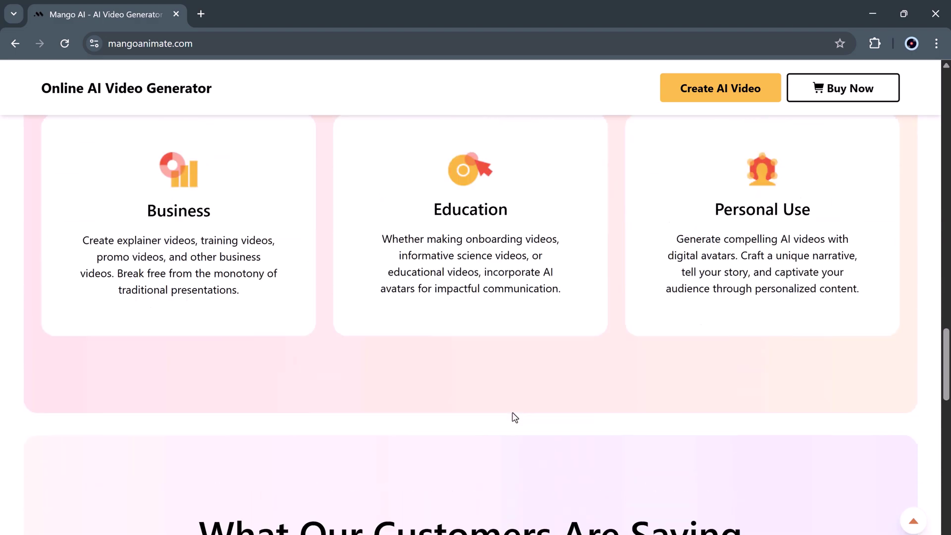
{"action": "scroll", "coordinate": [512, 417], "scroll_direction": "up", "scroll_amount": 12}
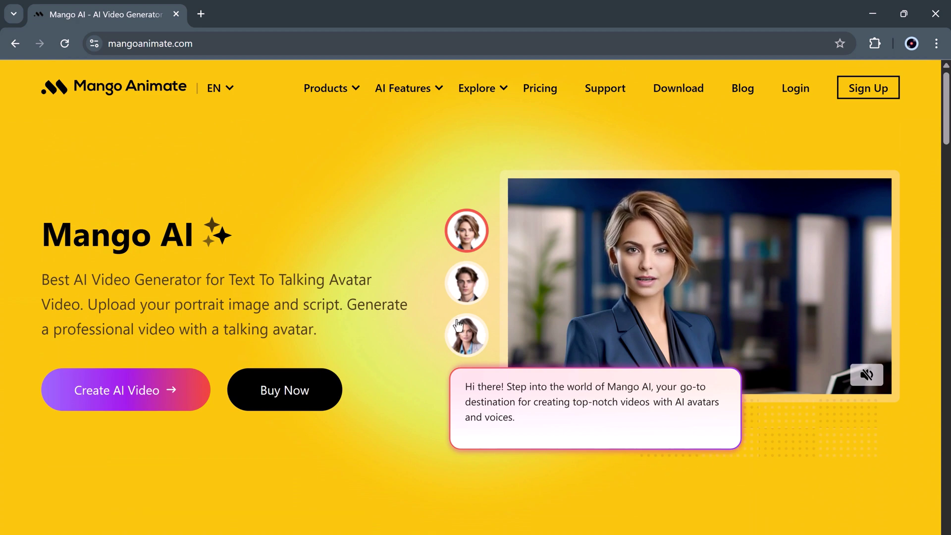
{"action": "left_click", "coordinate": [468, 297]}
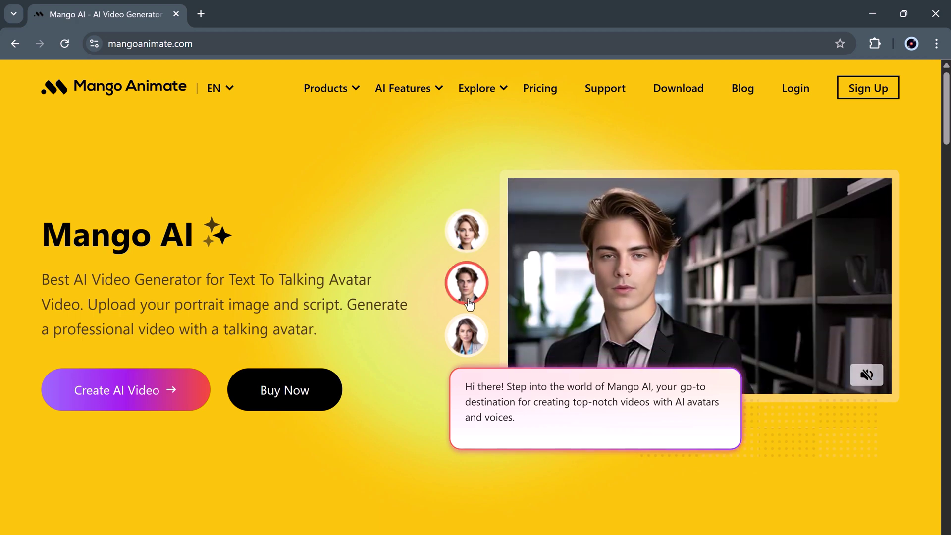
{"action": "left_click", "coordinate": [468, 335]}
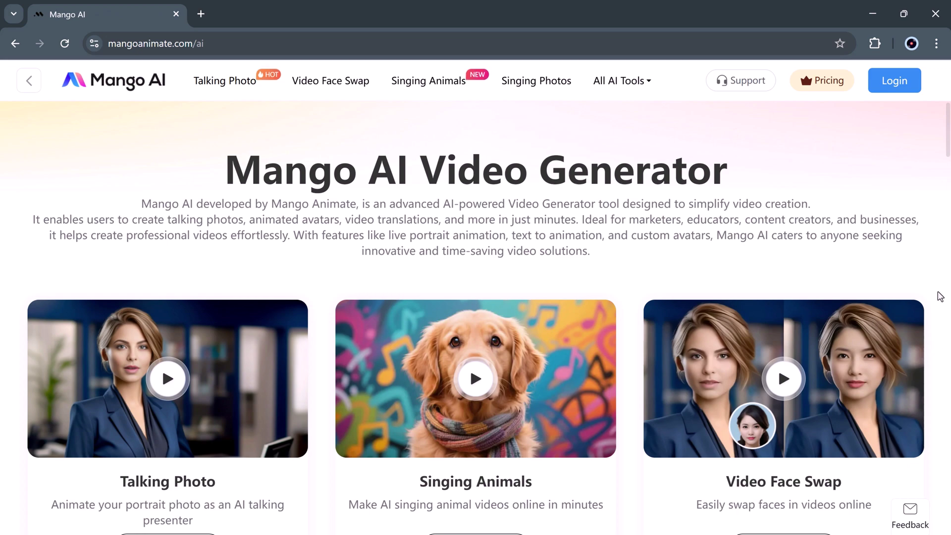
{"action": "scroll", "coordinate": [939, 296], "scroll_direction": "down", "scroll_amount": 8}
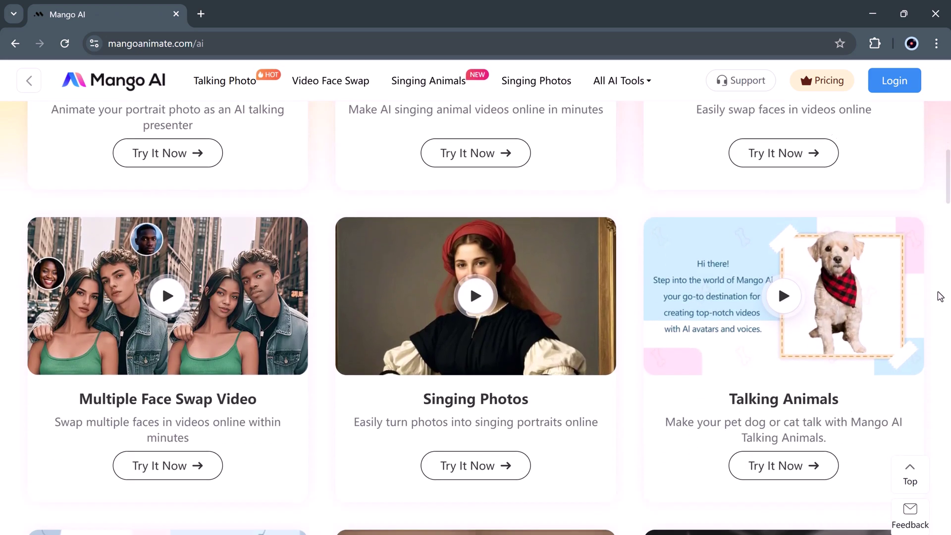
{"action": "scroll", "coordinate": [940, 296], "scroll_direction": "down", "scroll_amount": 1}
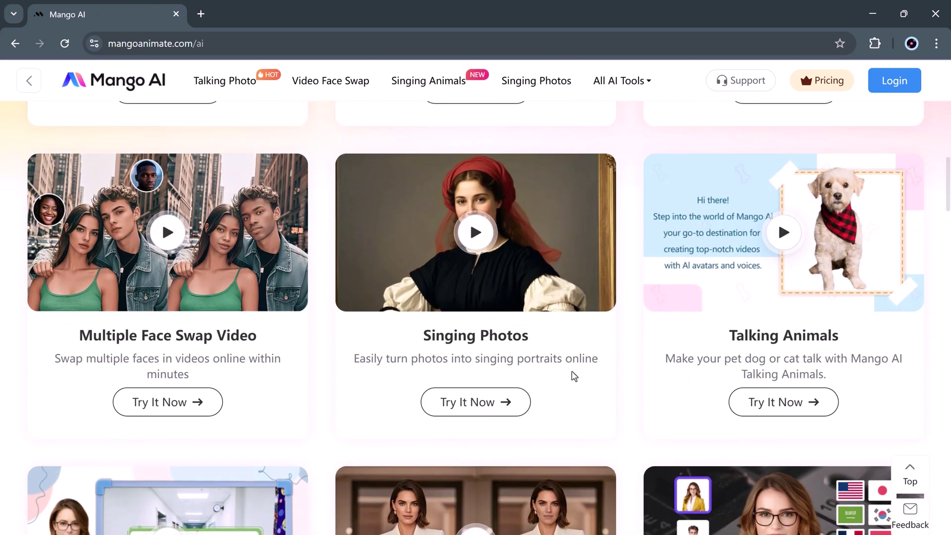
{"action": "scroll", "coordinate": [604, 381], "scroll_direction": "down", "scroll_amount": 4}
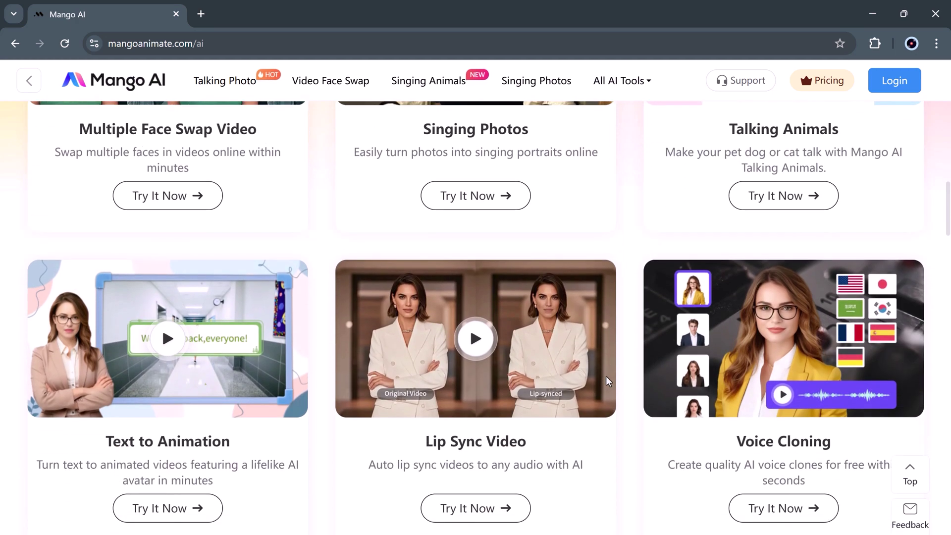
{"action": "scroll", "coordinate": [607, 383], "scroll_direction": "down", "scroll_amount": 5}
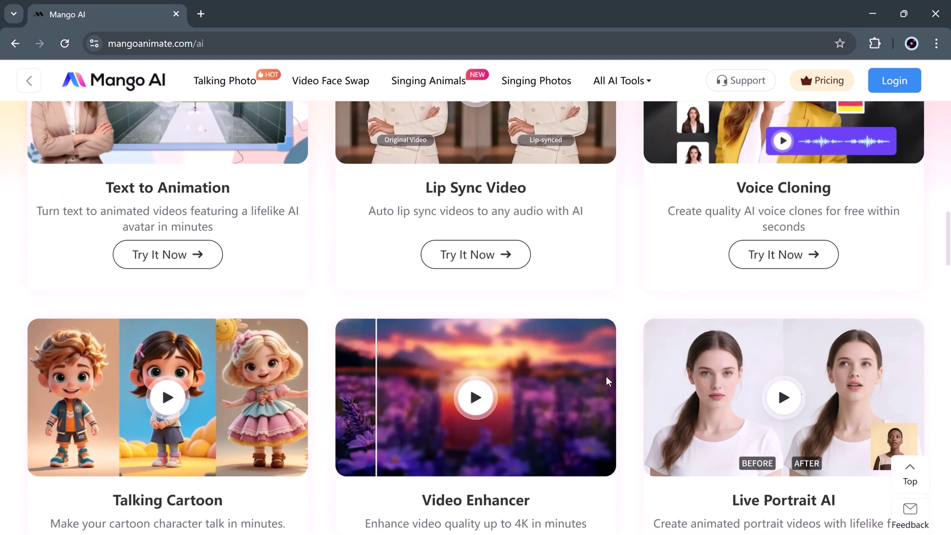
{"action": "scroll", "coordinate": [608, 381], "scroll_direction": "down", "scroll_amount": 3}
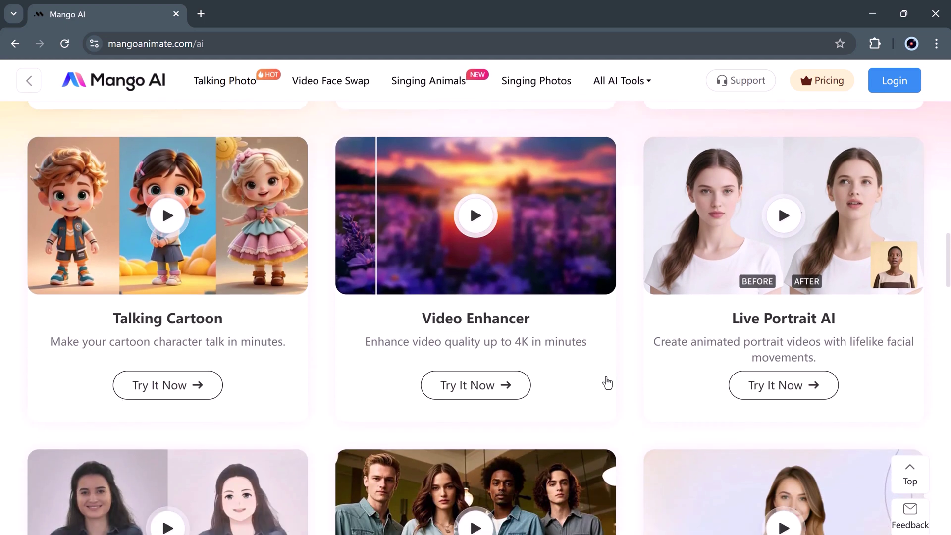
{"action": "scroll", "coordinate": [608, 381], "scroll_direction": "down", "scroll_amount": 8}
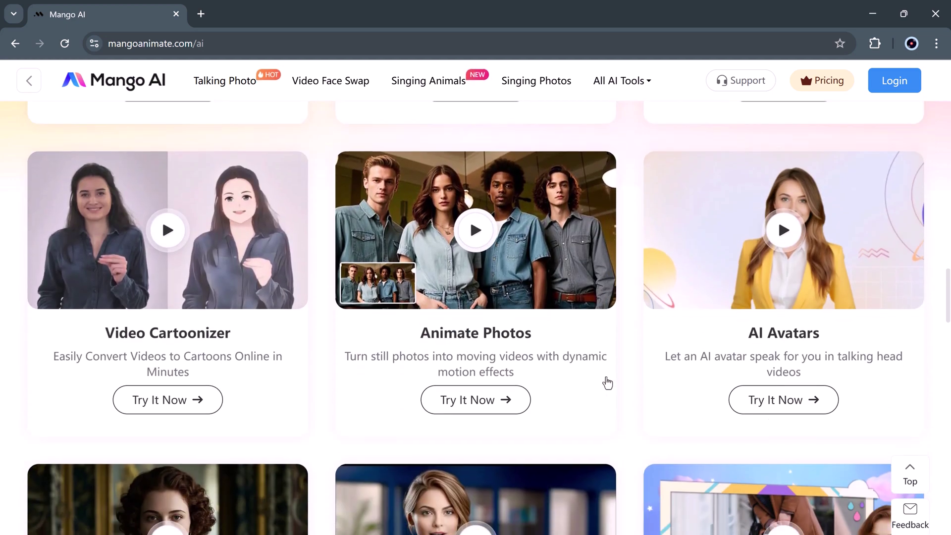
{"action": "scroll", "coordinate": [608, 381], "scroll_direction": "down", "scroll_amount": 5}
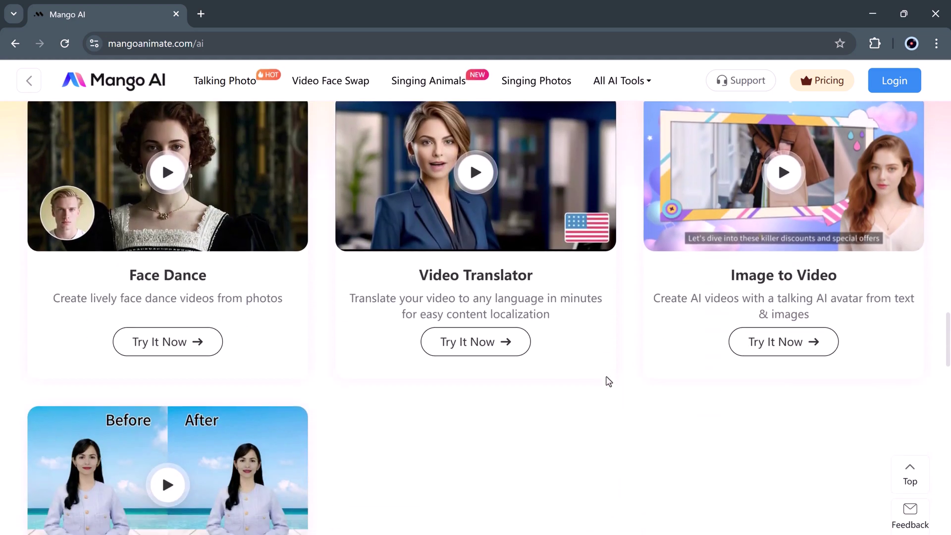
{"action": "scroll", "coordinate": [608, 381], "scroll_direction": "up", "scroll_amount": 20}
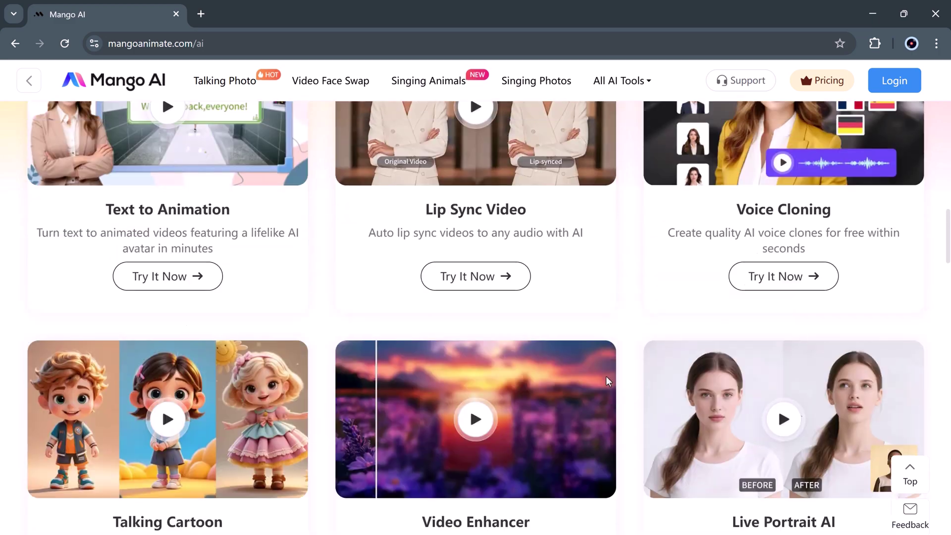
{"action": "scroll", "coordinate": [608, 381], "scroll_direction": "up", "scroll_amount": 8}
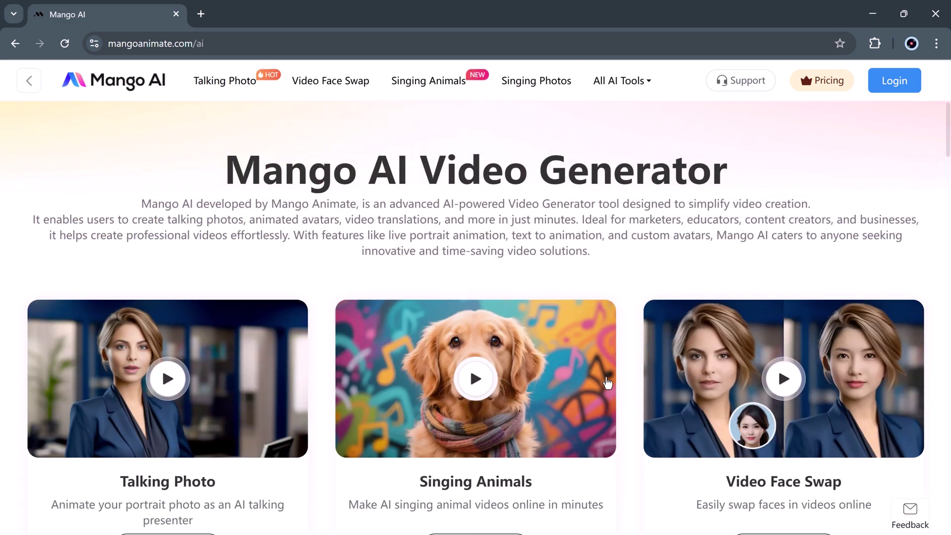
{"action": "scroll", "coordinate": [607, 383], "scroll_direction": "down", "scroll_amount": 1}
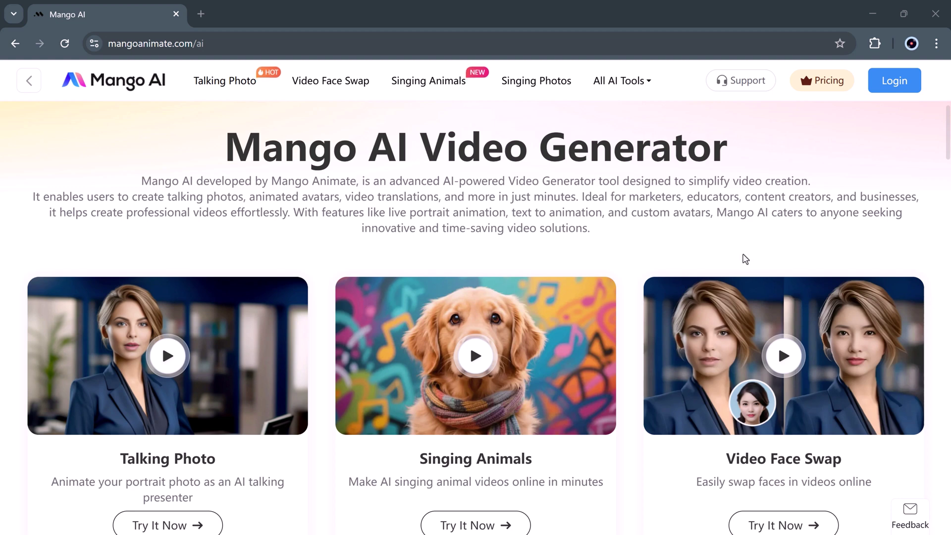
{"action": "scroll", "coordinate": [743, 259], "scroll_direction": "down", "scroll_amount": 1}
{"action": "scroll", "coordinate": [743, 257], "scroll_direction": "up", "scroll_amount": 2}
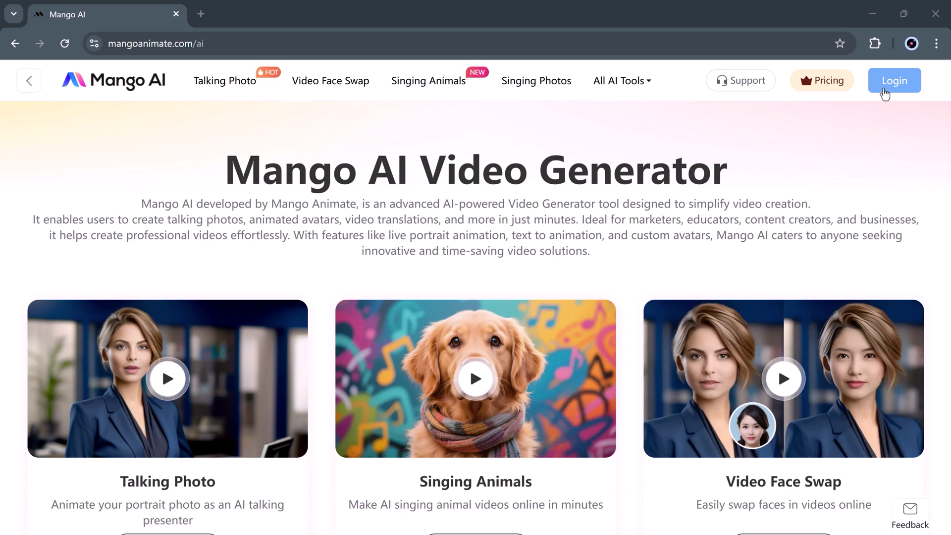
Sign in to the Mango AI account.
{"action": "left_click", "coordinate": [883, 90]}
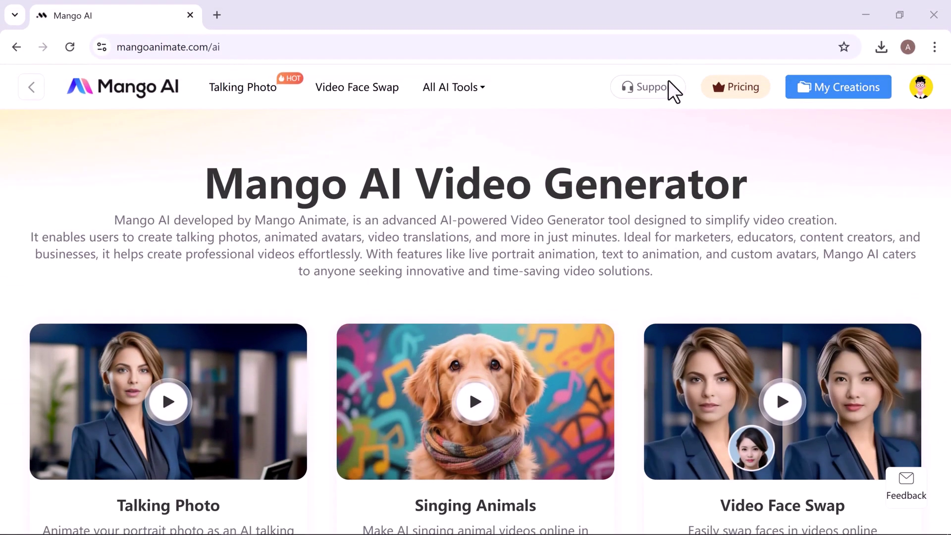
{"action": "scroll", "coordinate": [610, 241], "scroll_direction": "down", "scroll_amount": 7}
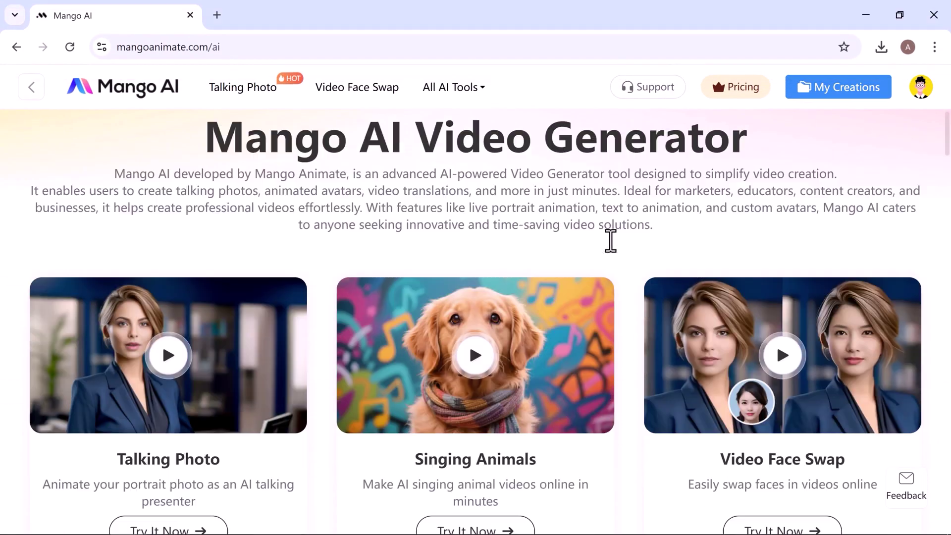
{"action": "scroll", "coordinate": [528, 107], "scroll_direction": "up", "scroll_amount": 7}
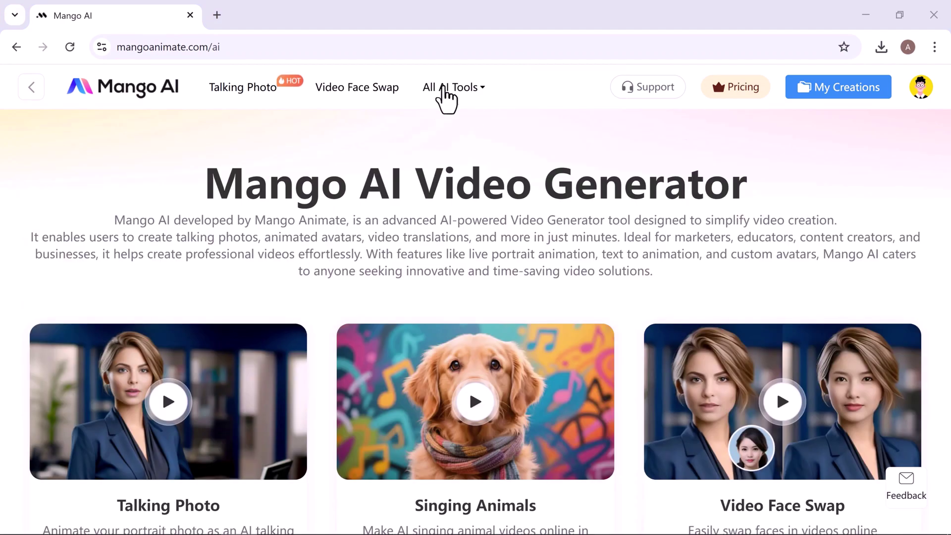
Open the Talking Photo creator from the navbar.
{"action": "mouse_move", "coordinate": [483, 97]}
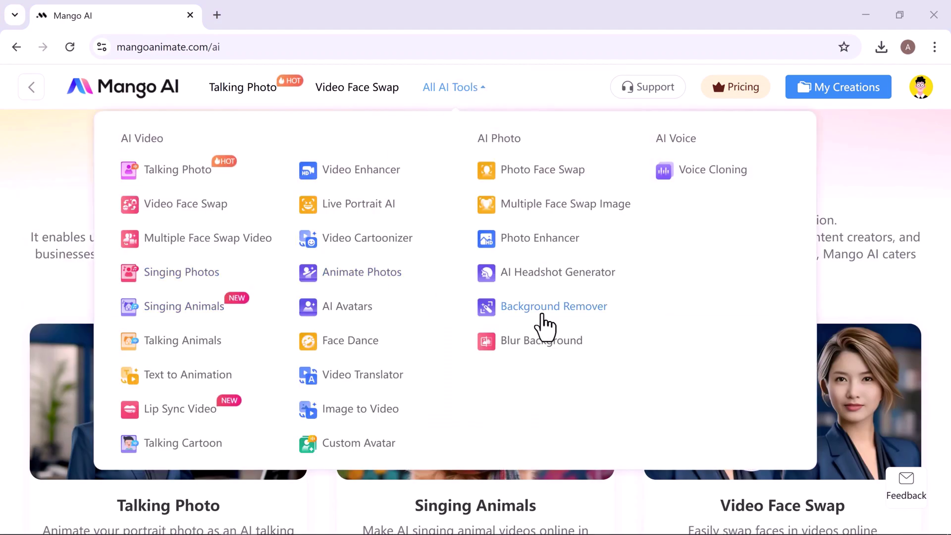
{"action": "left_click", "coordinate": [271, 90]}
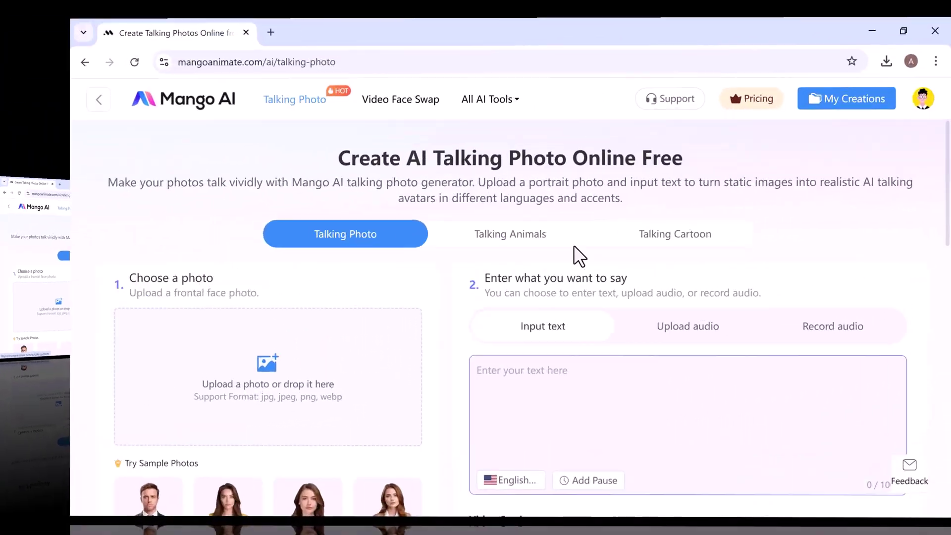
{"action": "mouse_move", "coordinate": [207, 379]}
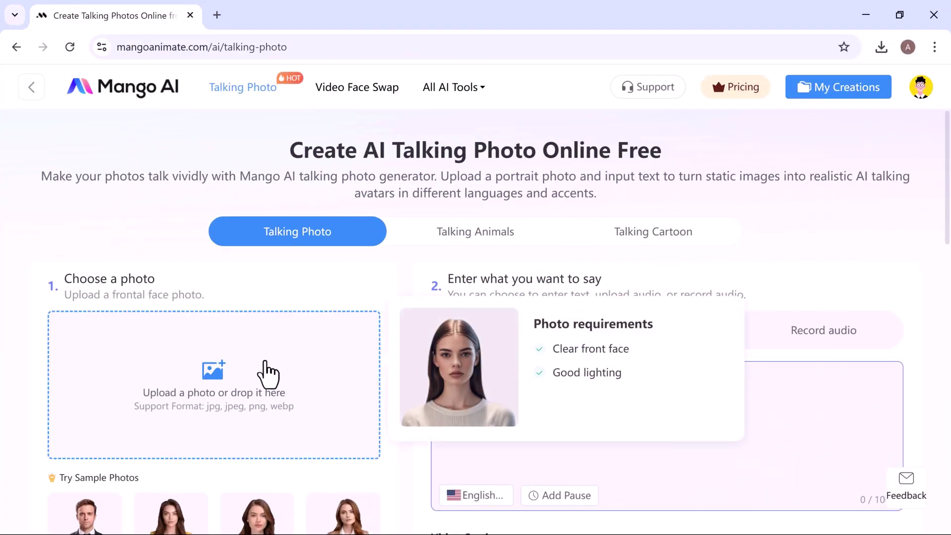
{"action": "scroll", "coordinate": [267, 374], "scroll_direction": "down", "scroll_amount": 3}
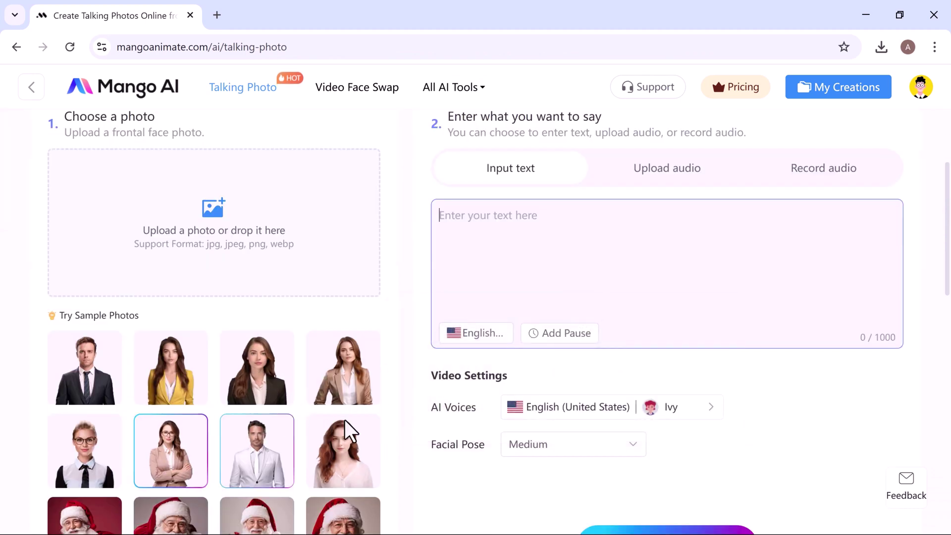
Load the black-suited sample woman and replace her background with the city-skyline desk.
{"action": "left_click", "coordinate": [269, 370]}
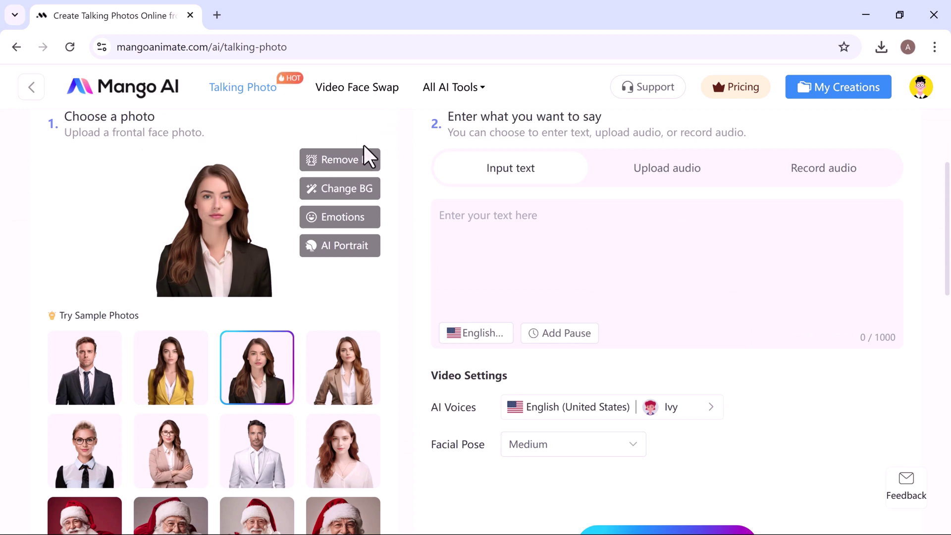
{"action": "left_click", "coordinate": [349, 163]}
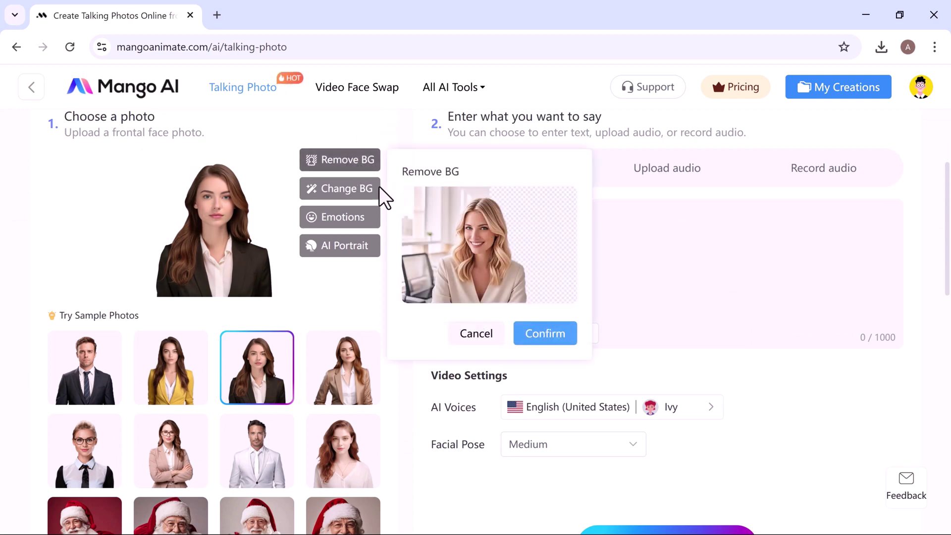
{"action": "left_click", "coordinate": [355, 193]}
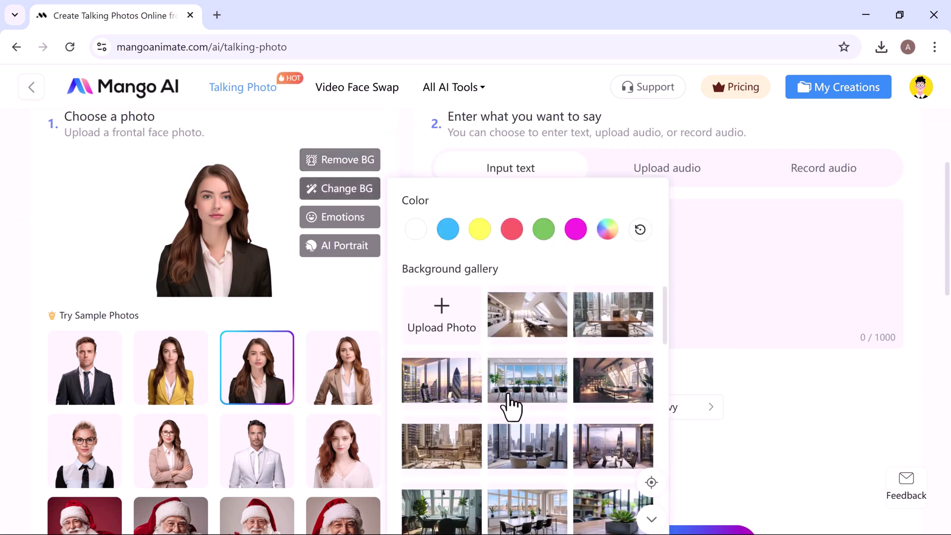
{"action": "scroll", "coordinate": [510, 403], "scroll_direction": "down", "scroll_amount": 10}
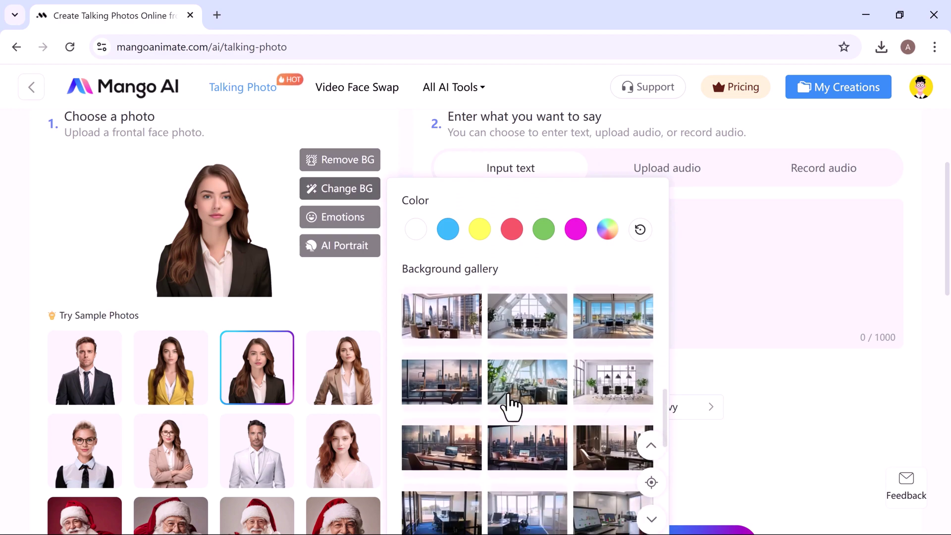
{"action": "scroll", "coordinate": [510, 403], "scroll_direction": "up", "scroll_amount": 1}
{"action": "left_click", "coordinate": [441, 404]}
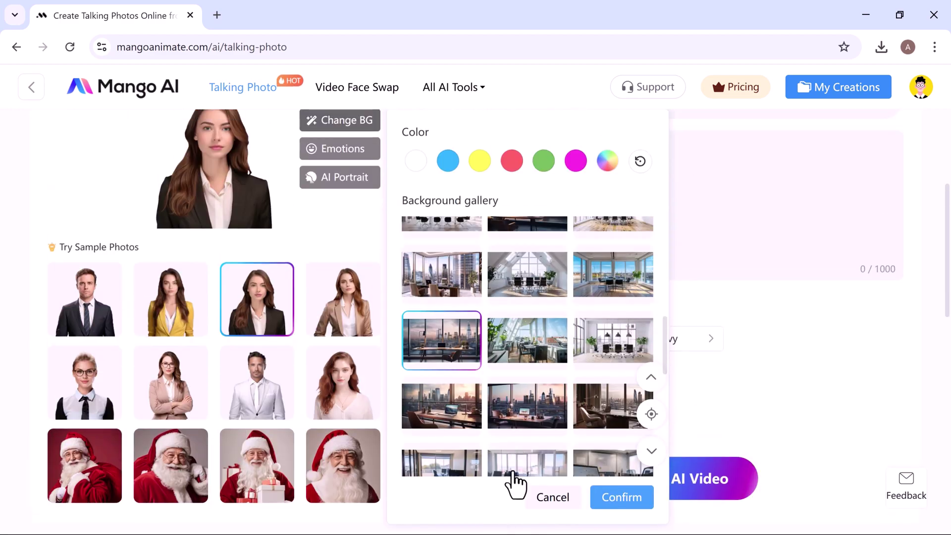
{"action": "left_click", "coordinate": [606, 499]}
Apply a Happy facial expression to the portrait.
{"action": "left_click", "coordinate": [339, 148]}
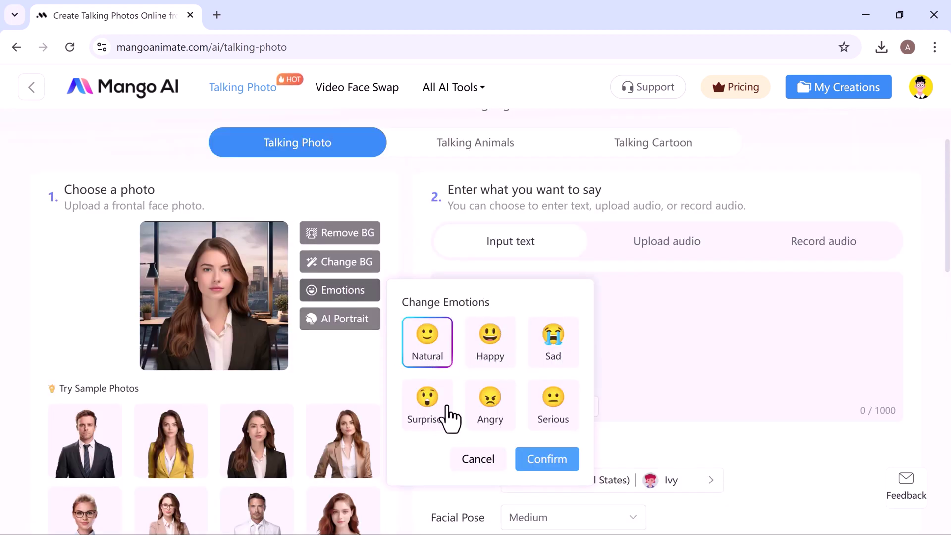
{"action": "left_click", "coordinate": [501, 348]}
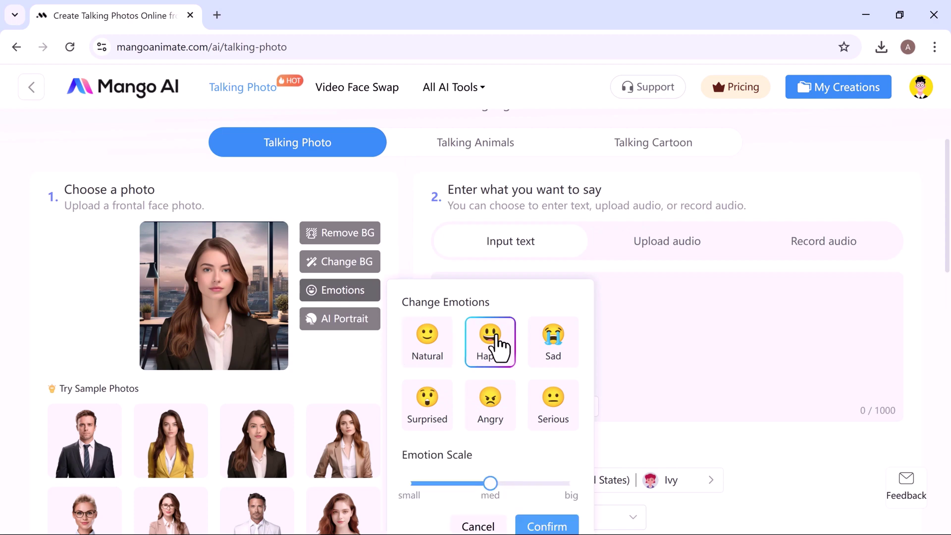
{"action": "scroll", "coordinate": [499, 346], "scroll_direction": "down", "scroll_amount": 1}
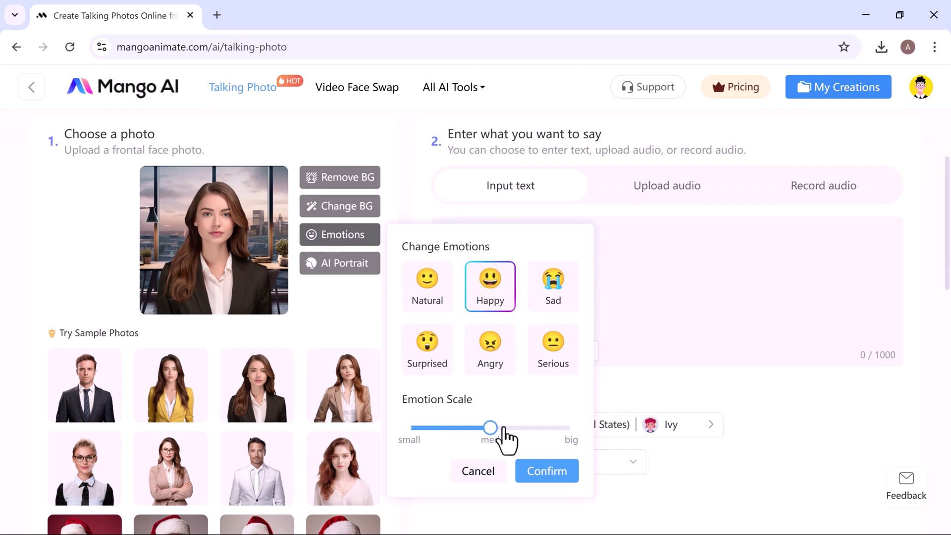
{"action": "left_click", "coordinate": [546, 472]}
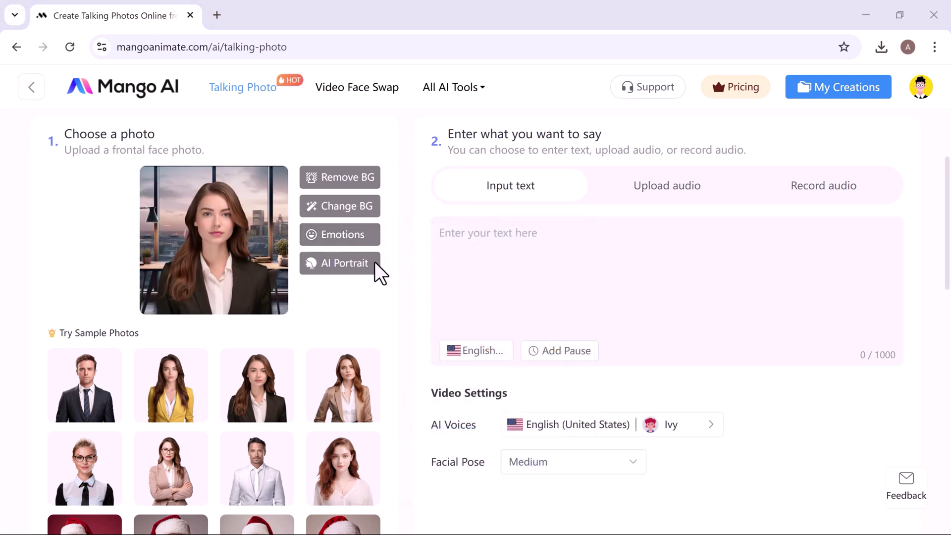
{"action": "left_click", "coordinate": [349, 264]}
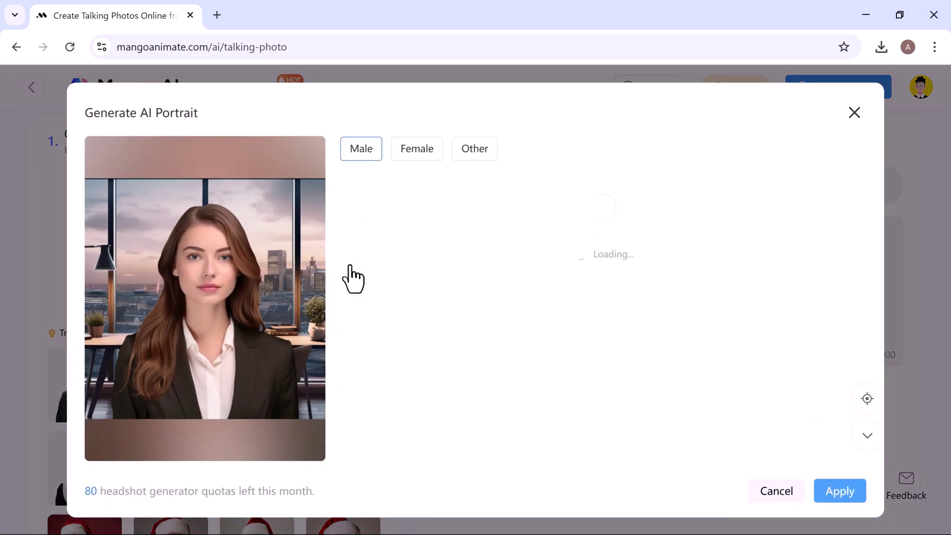
{"action": "left_click", "coordinate": [416, 151]}
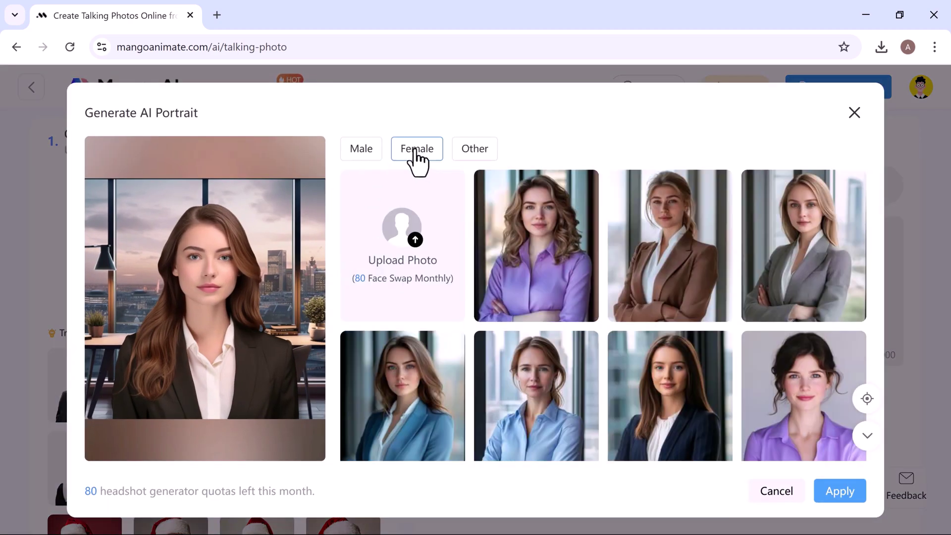
{"action": "left_click", "coordinate": [470, 166]}
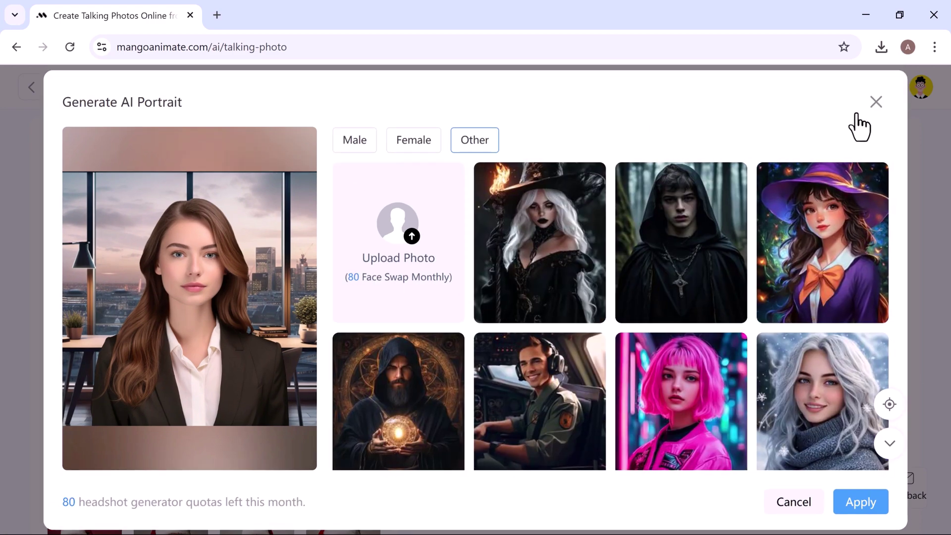
{"action": "left_click", "coordinate": [855, 114]}
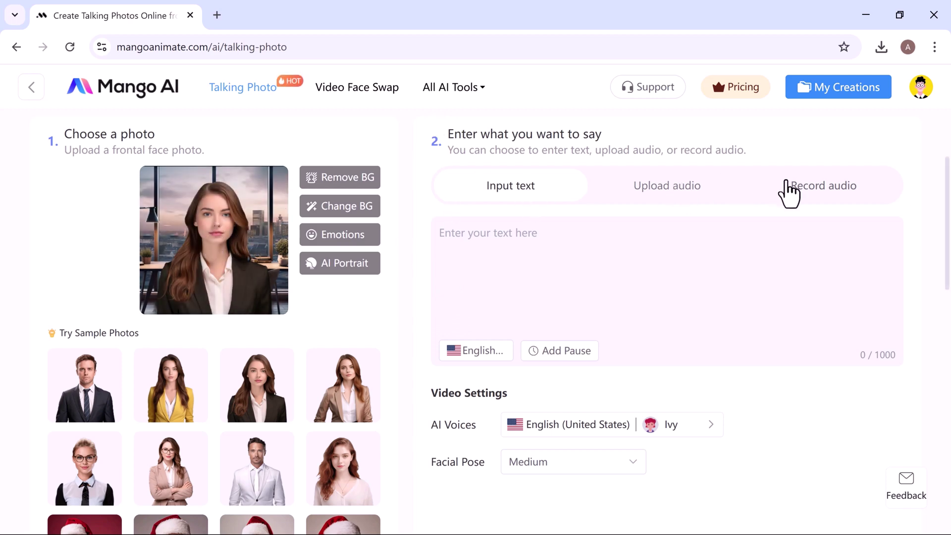
Paste the Mango AI Visual Generator script into the text box.
{"action": "left_click", "coordinate": [519, 241]}
{"action": "type", "text": "Mango AI visual Generator is a next-generation video creation platform that uses artificial intelligence to turn text, images, and audio into fully animated videos — complete with AI avatars, voiceovers, and realistic facial animations"}
{"action": "double_click", "coordinate": [499, 234]}
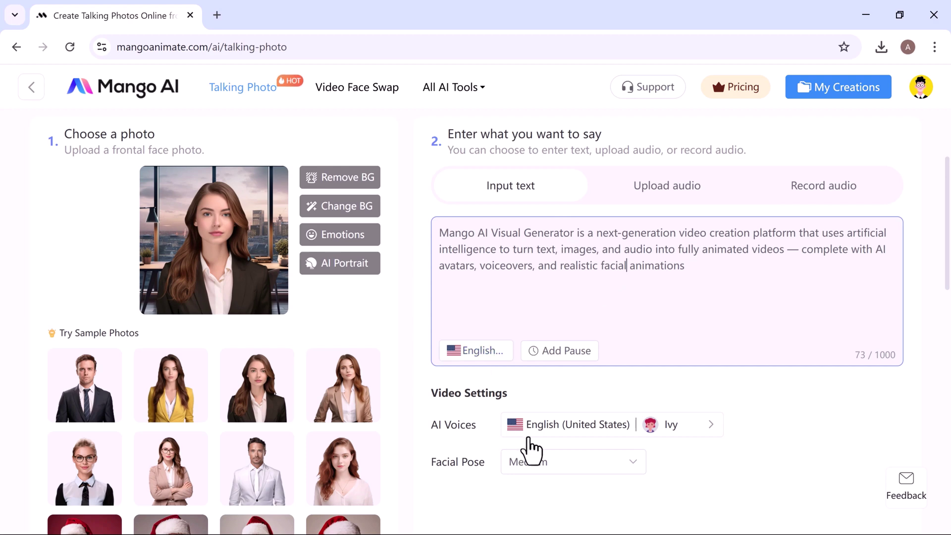
Filter AI Voices to English (United States), Female, Young, all tiers, and pick Jenny.
{"action": "left_click", "coordinate": [619, 426]}
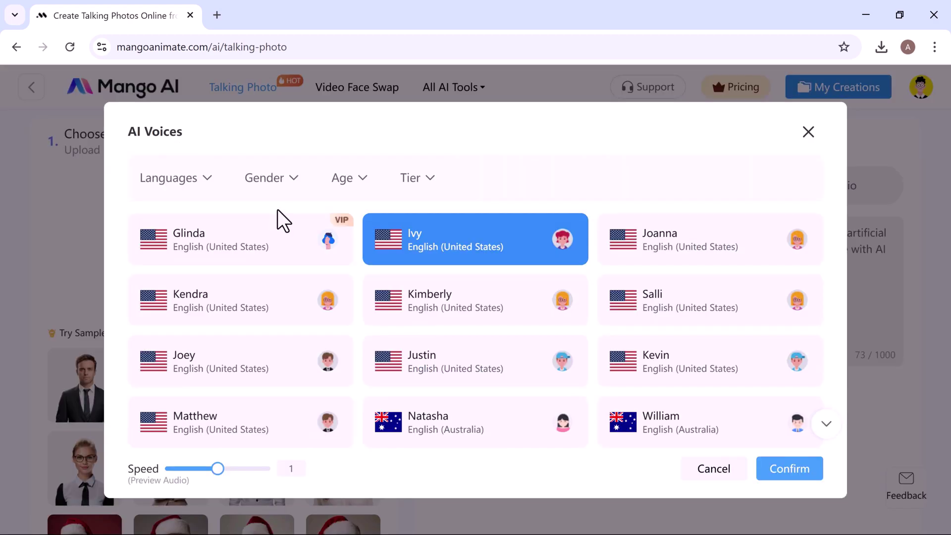
{"action": "left_click", "coordinate": [171, 186]}
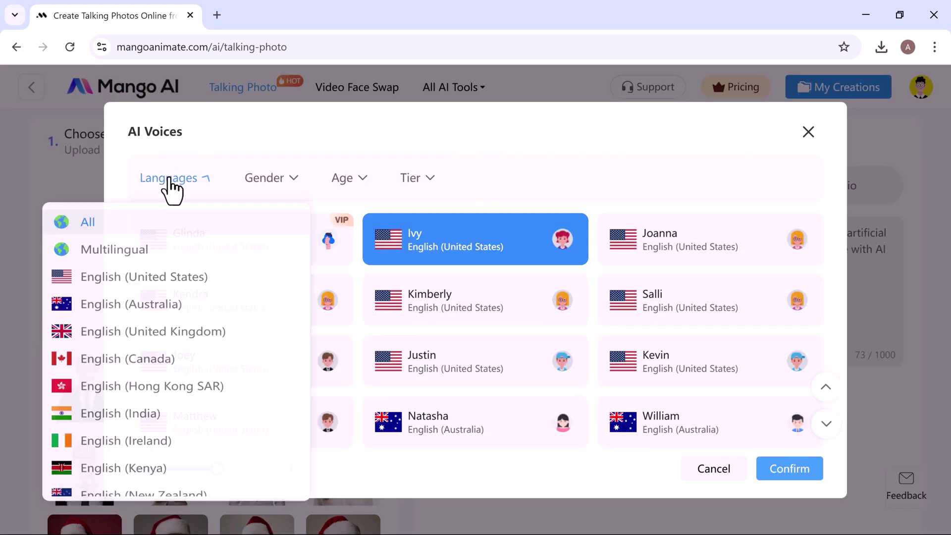
{"action": "left_click", "coordinate": [160, 285]}
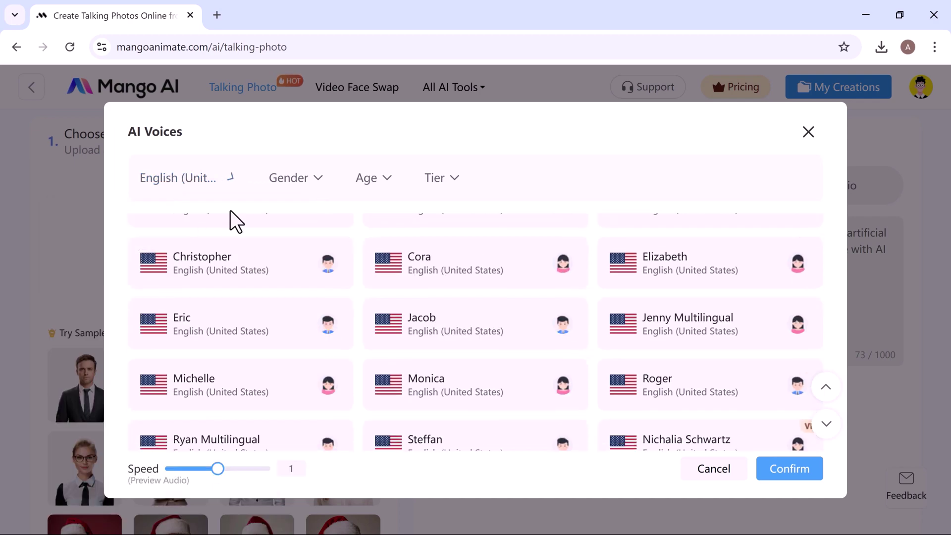
{"action": "left_click", "coordinate": [302, 176]}
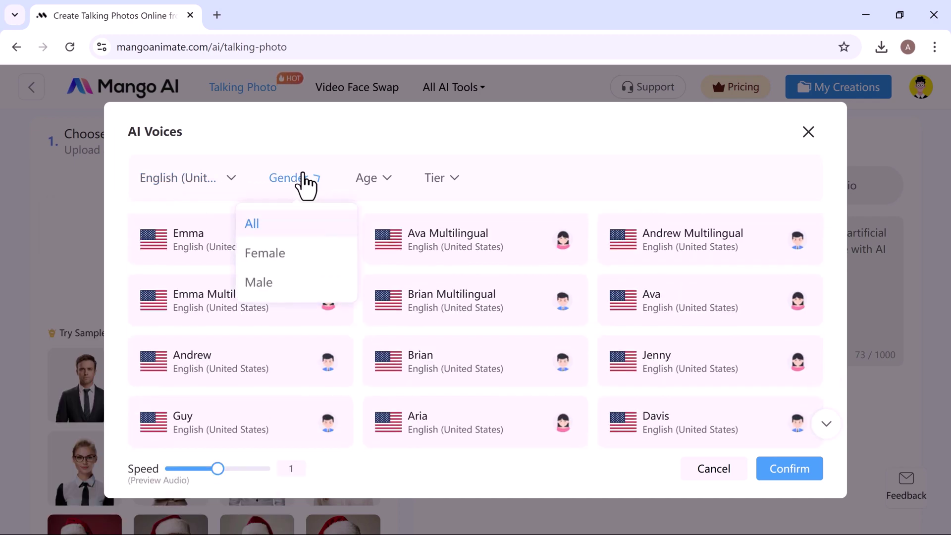
{"action": "left_click", "coordinate": [272, 265]}
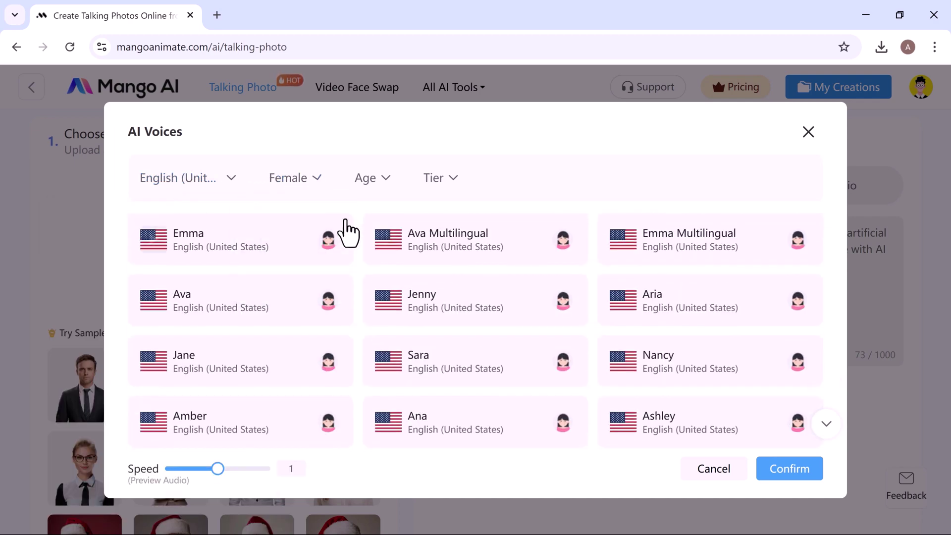
{"action": "left_click", "coordinate": [369, 184]}
{"action": "left_click", "coordinate": [339, 284]}
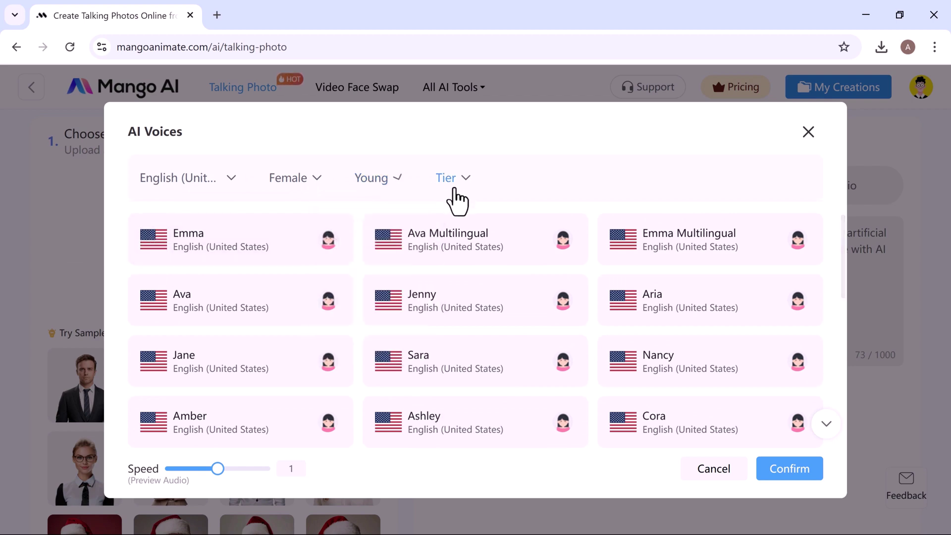
{"action": "left_click", "coordinate": [459, 194]}
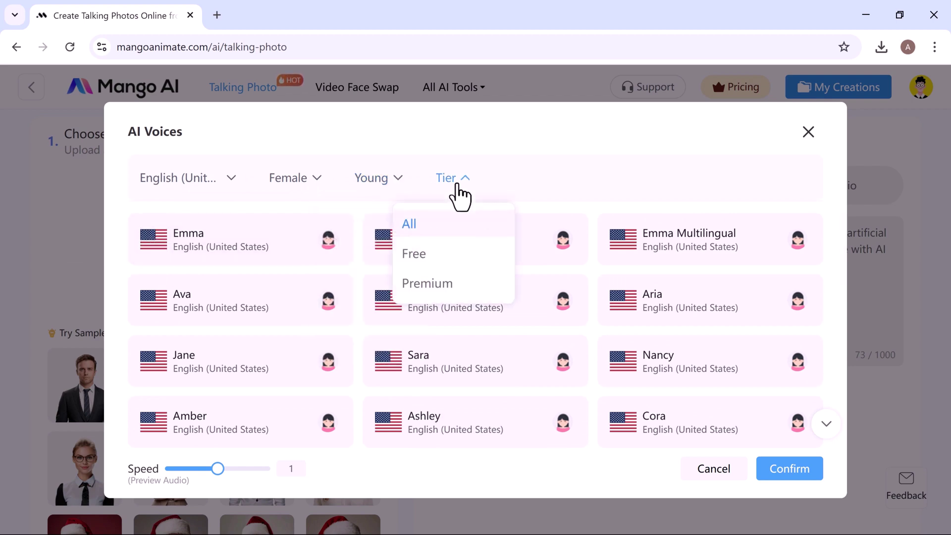
{"action": "left_click", "coordinate": [444, 229]}
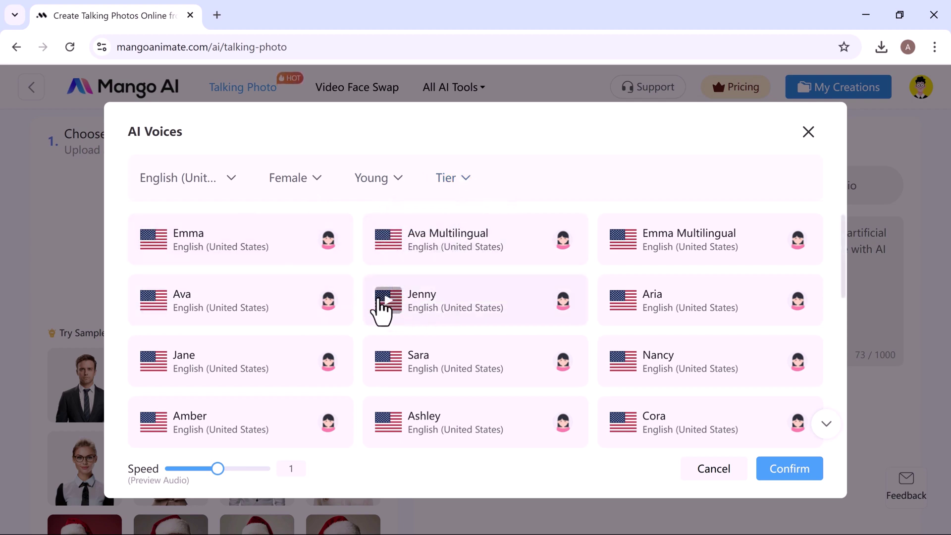
{"action": "left_click", "coordinate": [388, 300]}
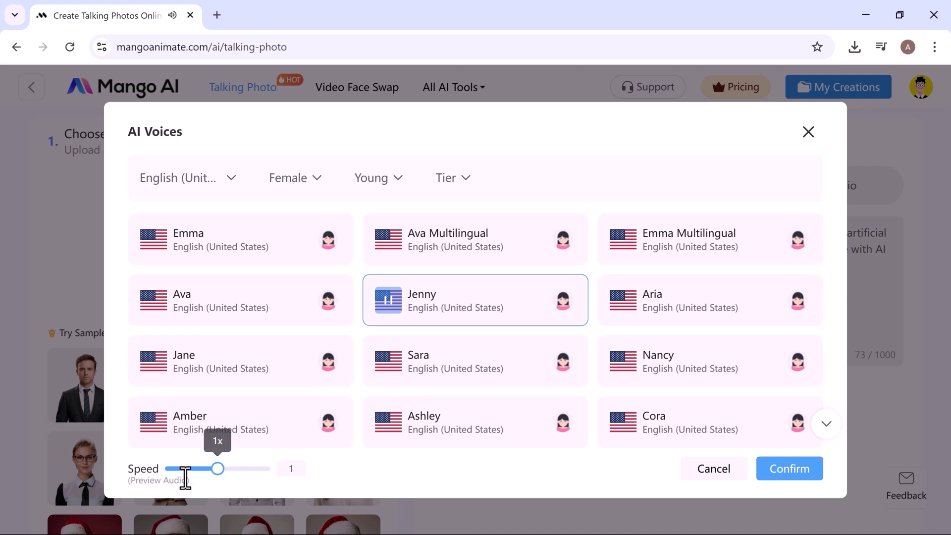
Confirm Jenny as the voice, set Facial Pose to Medium, and generate the video.
{"action": "left_click", "coordinate": [803, 482]}
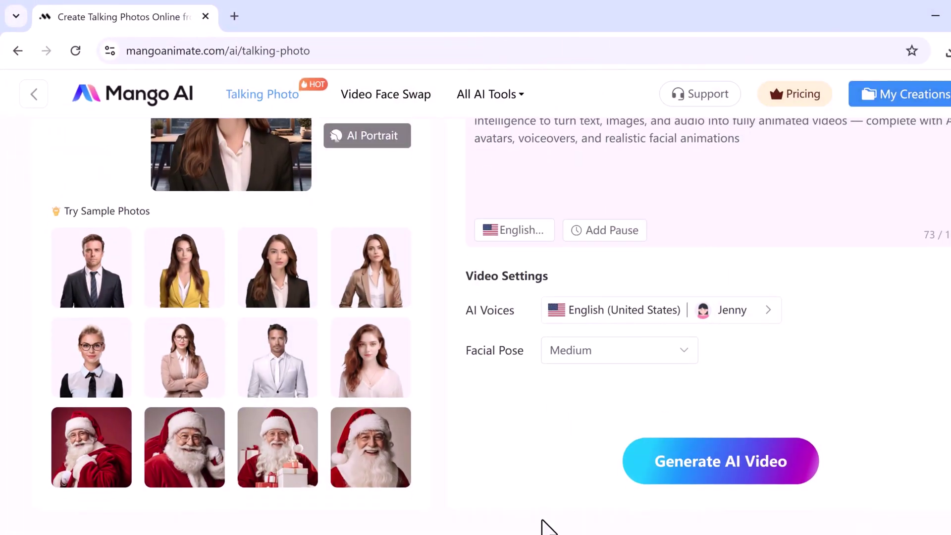
{"action": "left_click", "coordinate": [625, 369]}
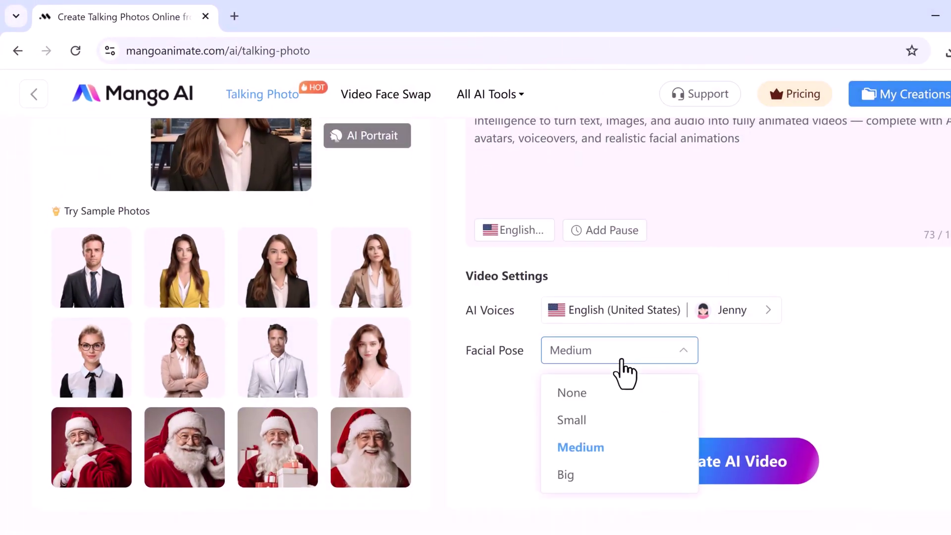
{"action": "left_click", "coordinate": [611, 450]}
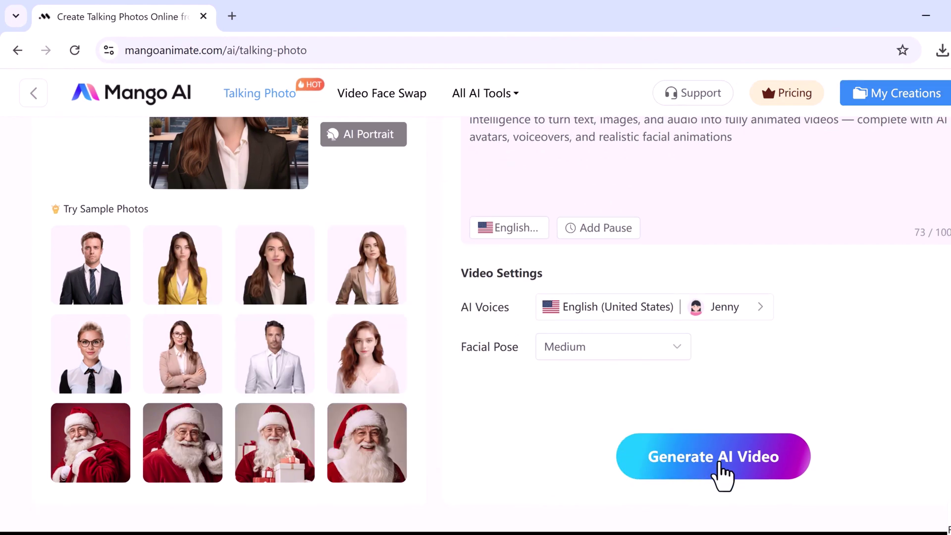
{"action": "left_click", "coordinate": [723, 475]}
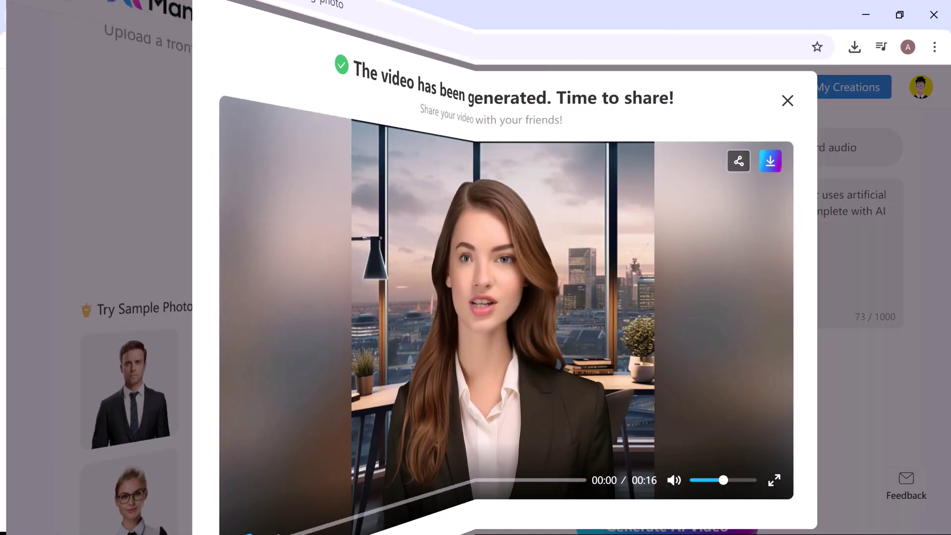
Play the generated 16-second talking-photo video.
{"action": "left_click", "coordinate": [177, 479]}
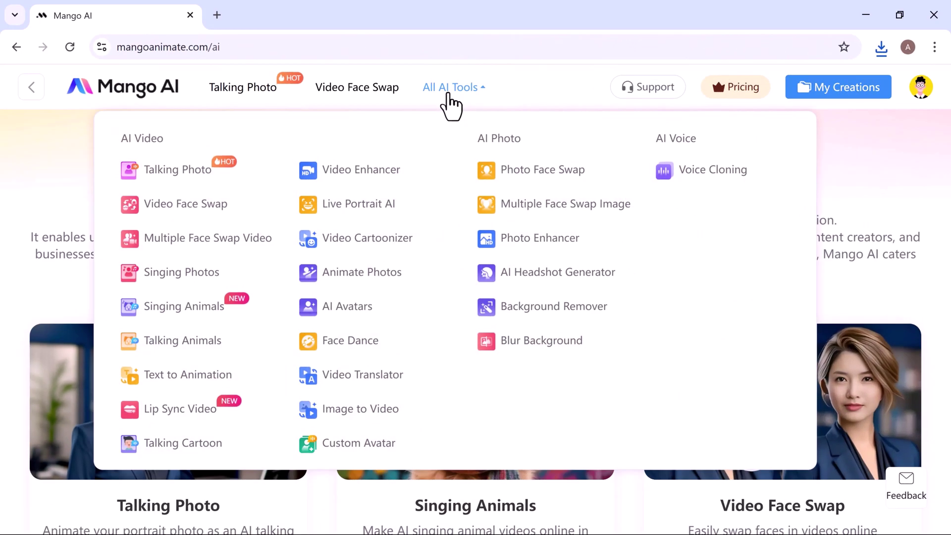
Open Talking Animals and load the white dog on grass sample photo.
{"action": "left_click", "coordinate": [183, 342]}
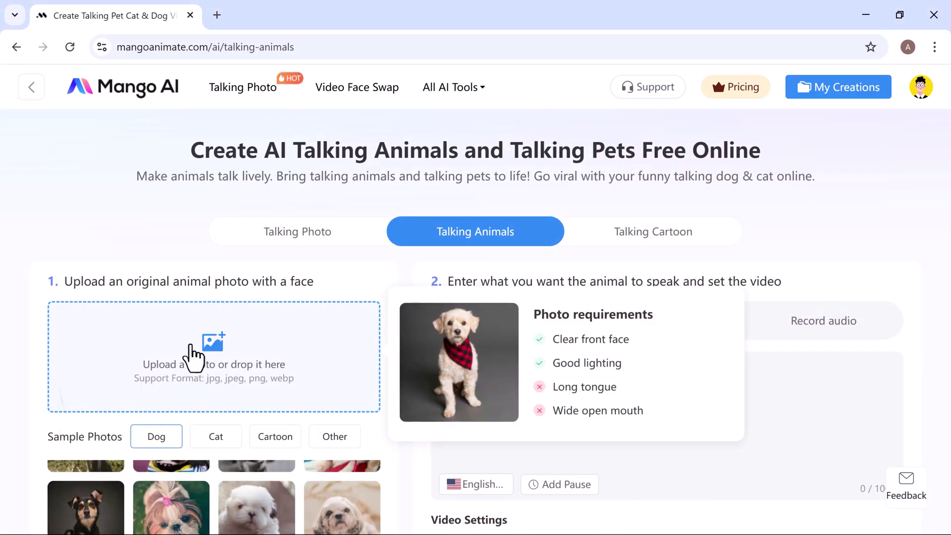
{"action": "scroll", "coordinate": [193, 355], "scroll_direction": "down", "scroll_amount": 3}
{"action": "scroll", "coordinate": [194, 356], "scroll_direction": "up", "scroll_amount": 1}
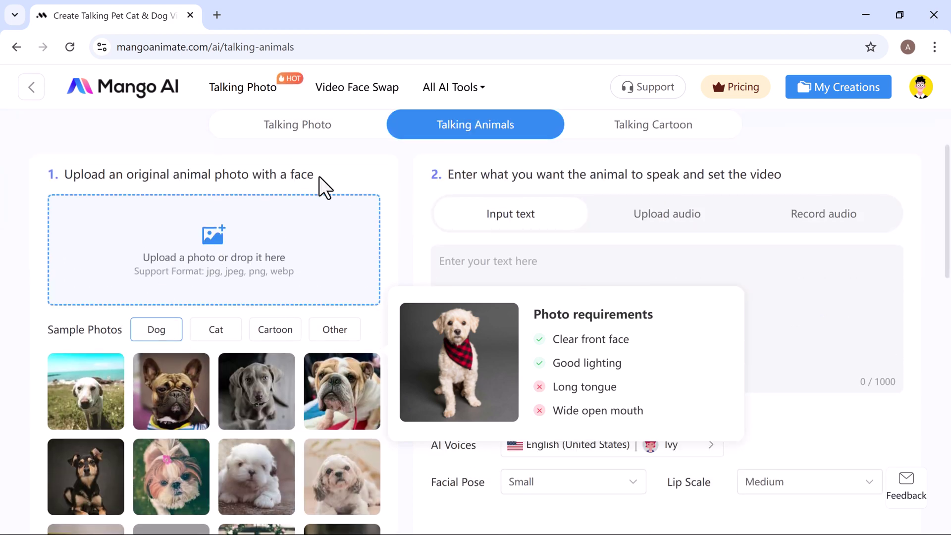
{"action": "left_click", "coordinate": [75, 402]}
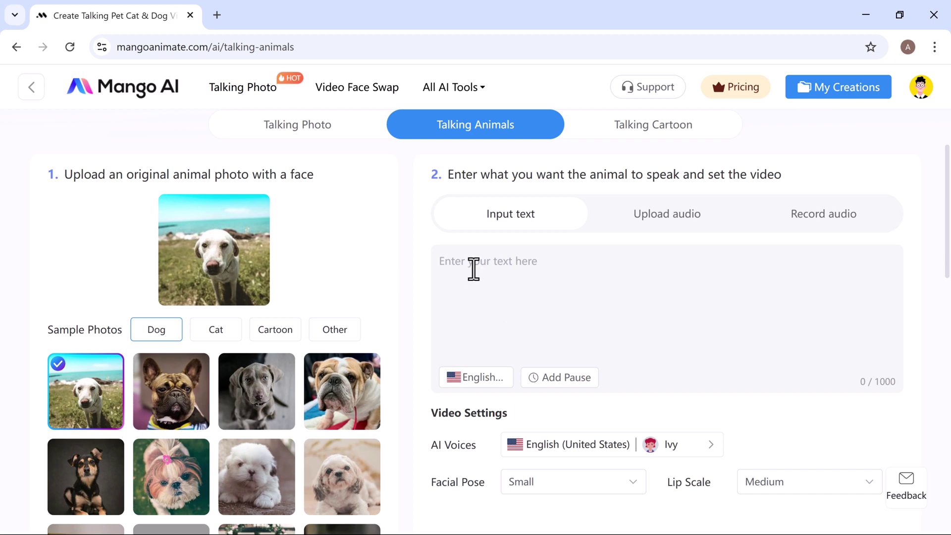
Paste the dog's two-sentence speech script into the input text box.
{"action": "left_click", "coordinate": [519, 312]}
{"action": "type", "text": "I am a dog. I bark when someone comes near my home, always ready to protect my family. I was playing with my ball this morning, running happily across the yard."}
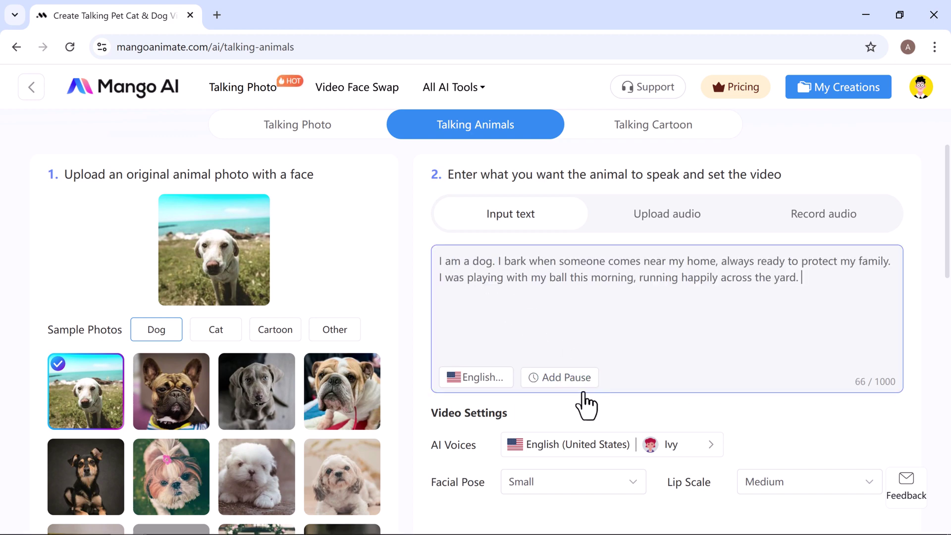
{"action": "scroll", "coordinate": [586, 405], "scroll_direction": "down", "scroll_amount": 2}
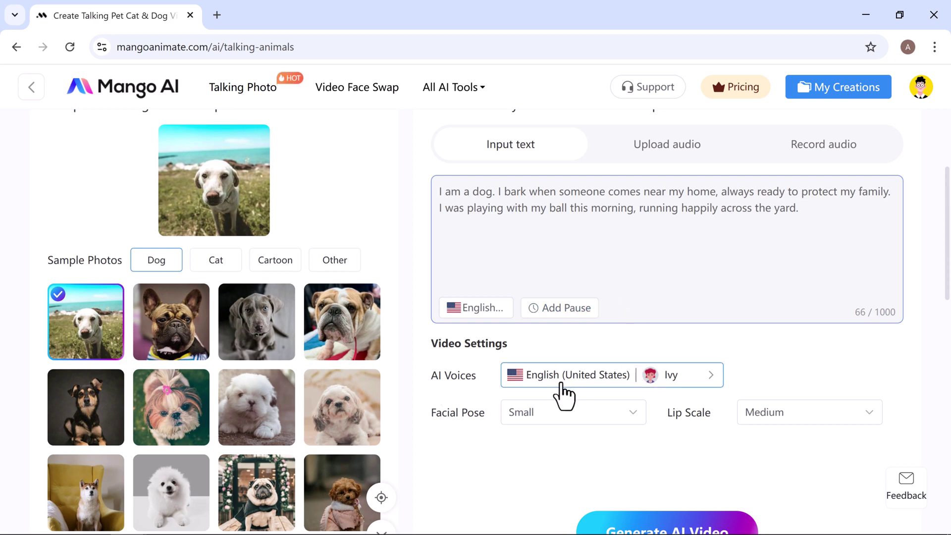
Filter voices to English (United States), Male, Child and confirm Justin as the dog's voice.
{"action": "left_click", "coordinate": [485, 371]}
{"action": "left_click", "coordinate": [176, 191]}
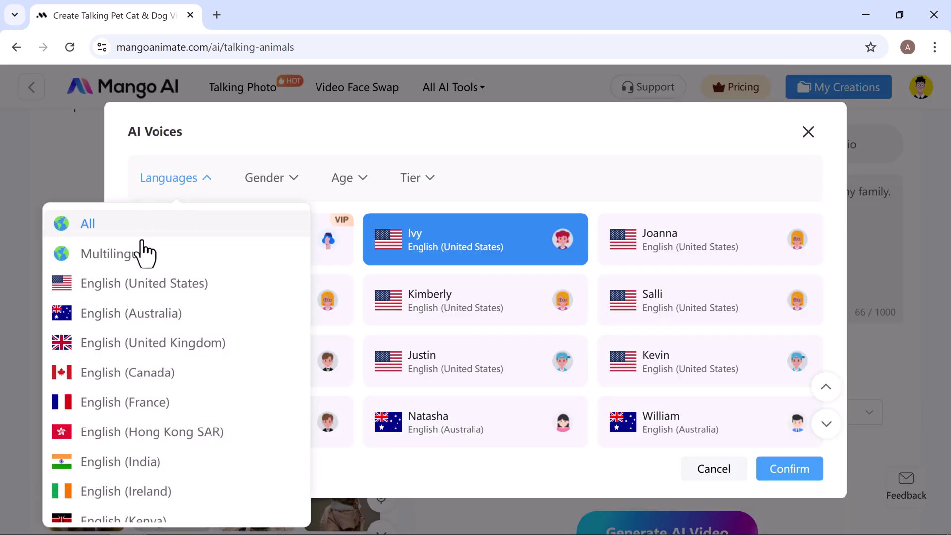
{"action": "left_click", "coordinate": [153, 302]}
{"action": "left_click", "coordinate": [284, 182]}
{"action": "left_click", "coordinate": [267, 291]}
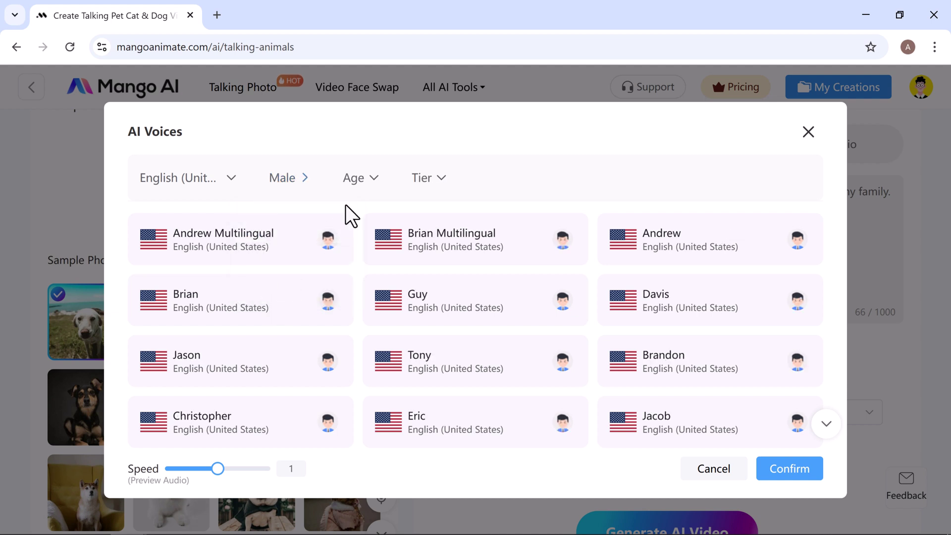
{"action": "left_click", "coordinate": [356, 181]}
{"action": "left_click", "coordinate": [331, 255]}
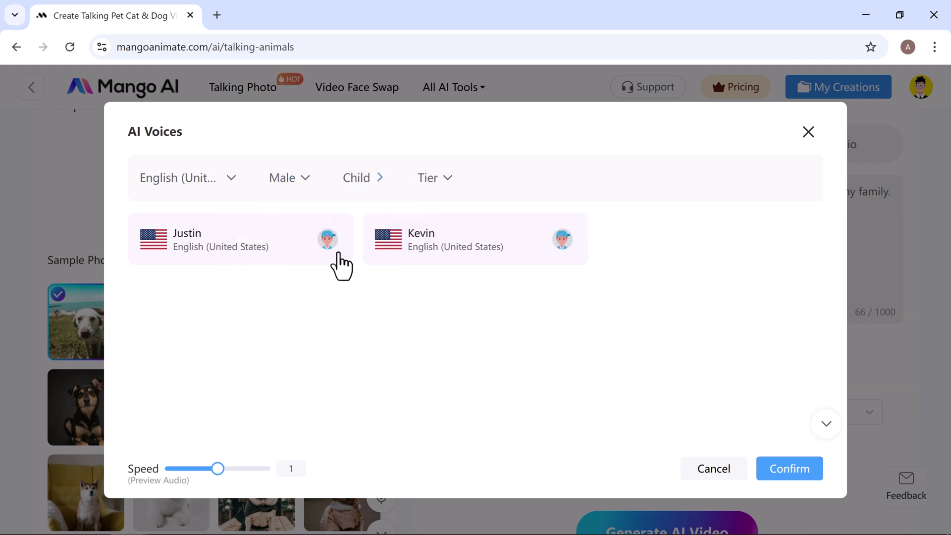
{"action": "left_click", "coordinate": [435, 192]}
{"action": "left_click", "coordinate": [446, 229]}
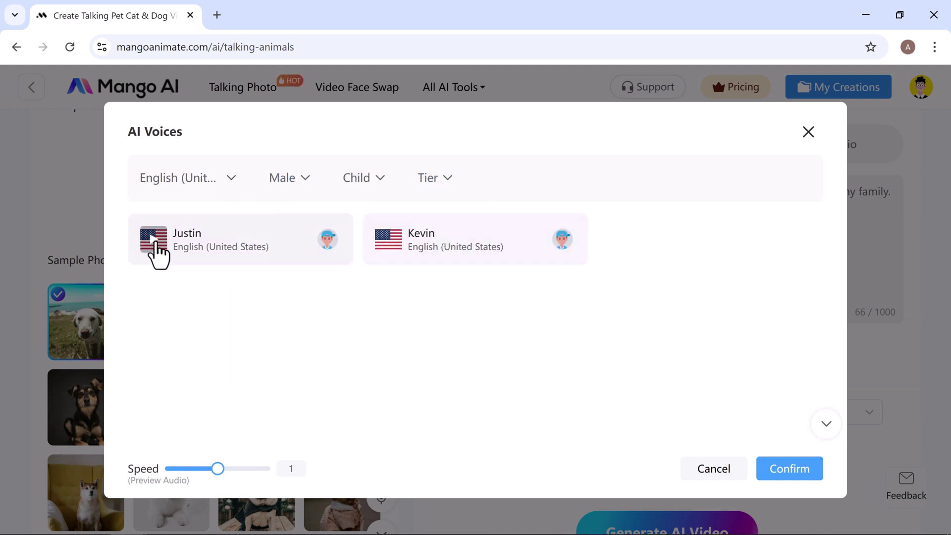
{"action": "left_click", "coordinate": [154, 239]}
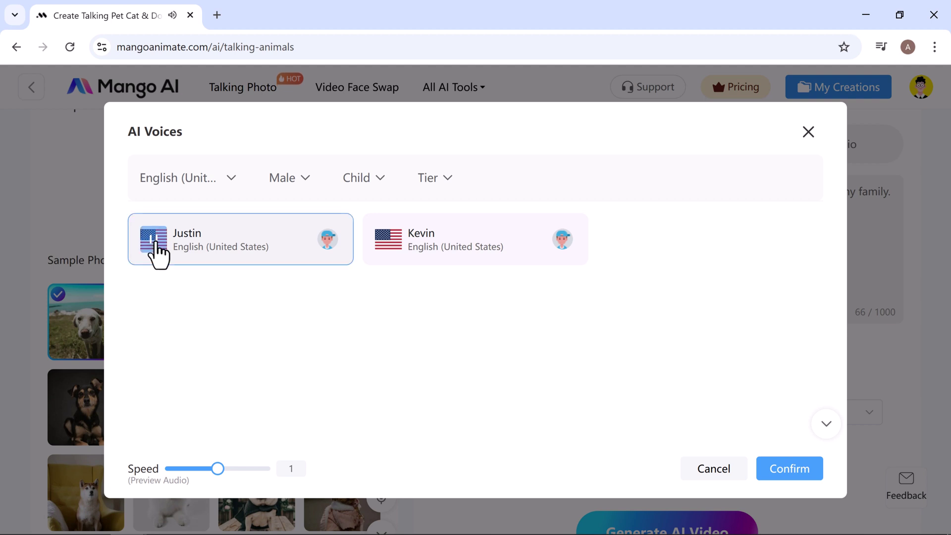
{"action": "mouse_move", "coordinate": [208, 467]}
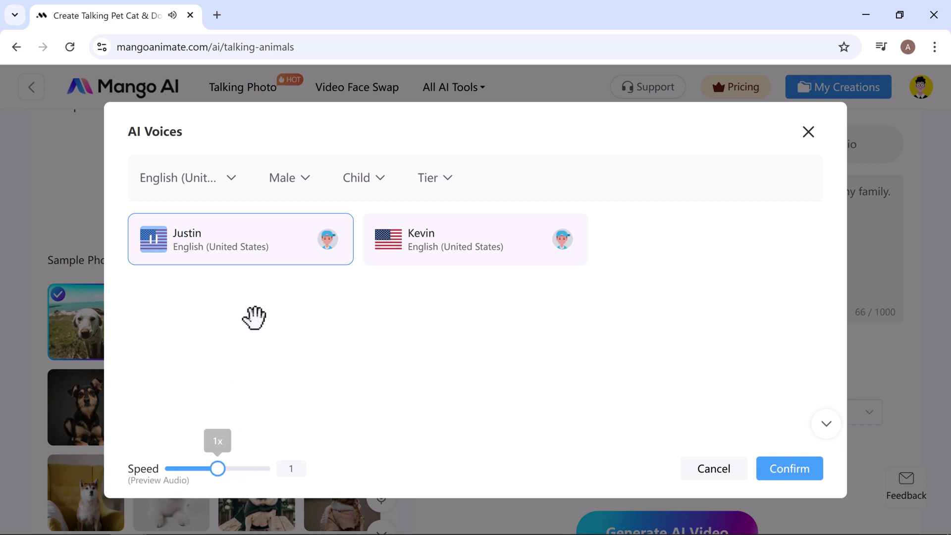
{"action": "left_click", "coordinate": [290, 236]}
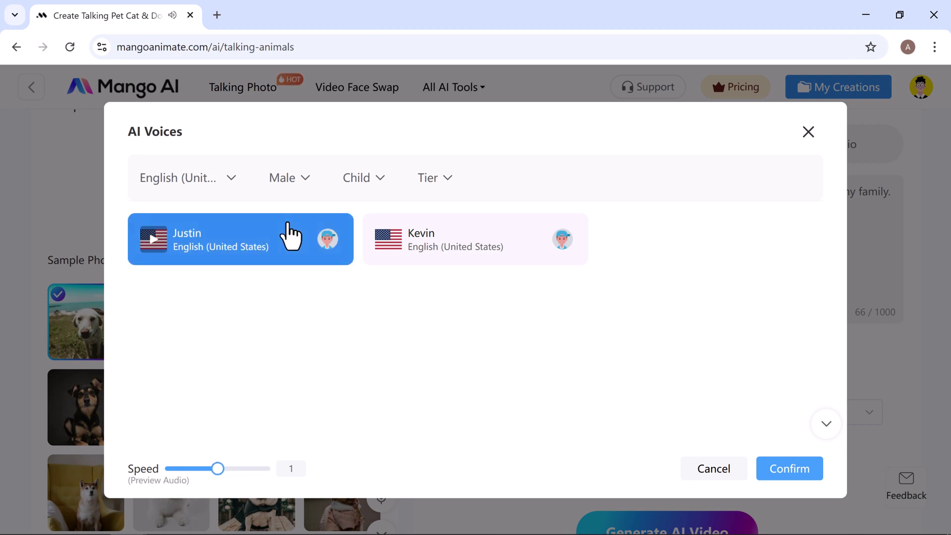
{"action": "left_click", "coordinate": [796, 468]}
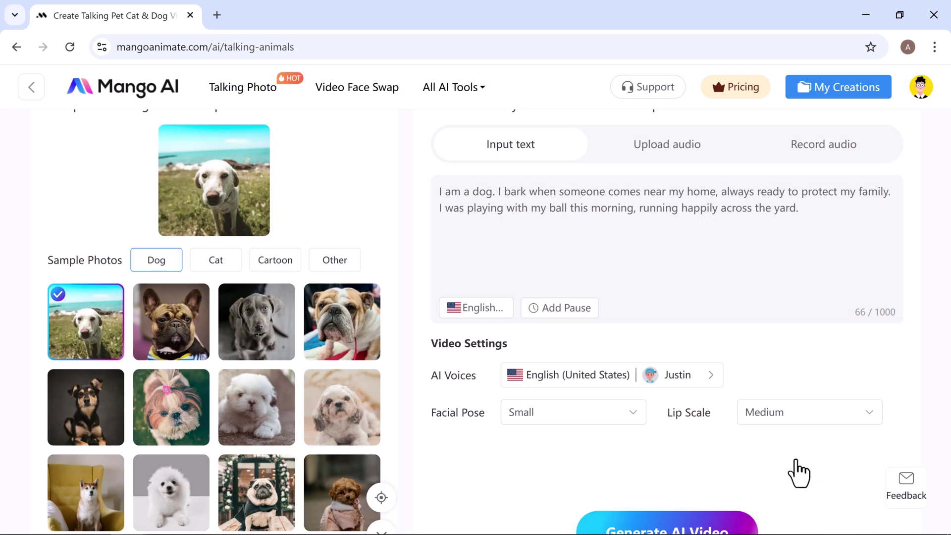
Set both Facial Pose and Lip Scale to Medium.
{"action": "left_click", "coordinate": [533, 419]}
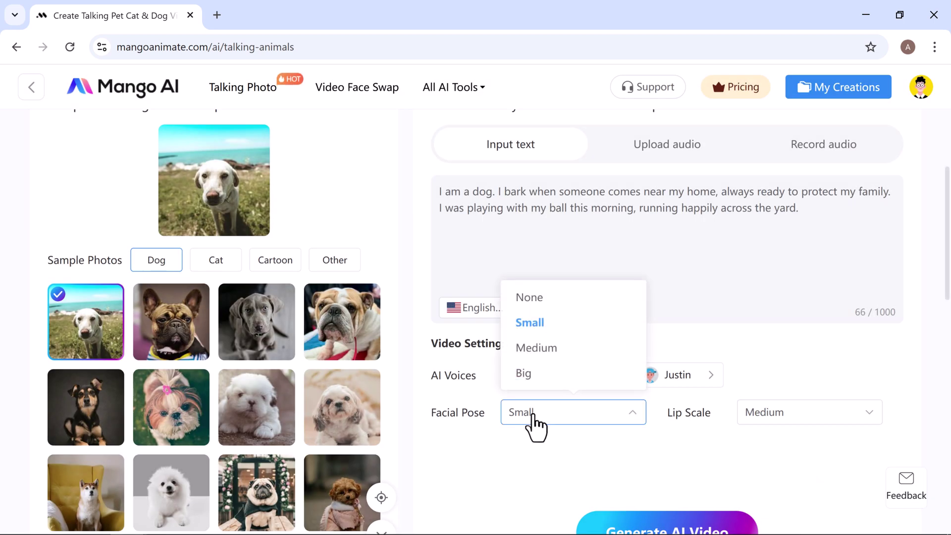
{"action": "left_click", "coordinate": [549, 348]}
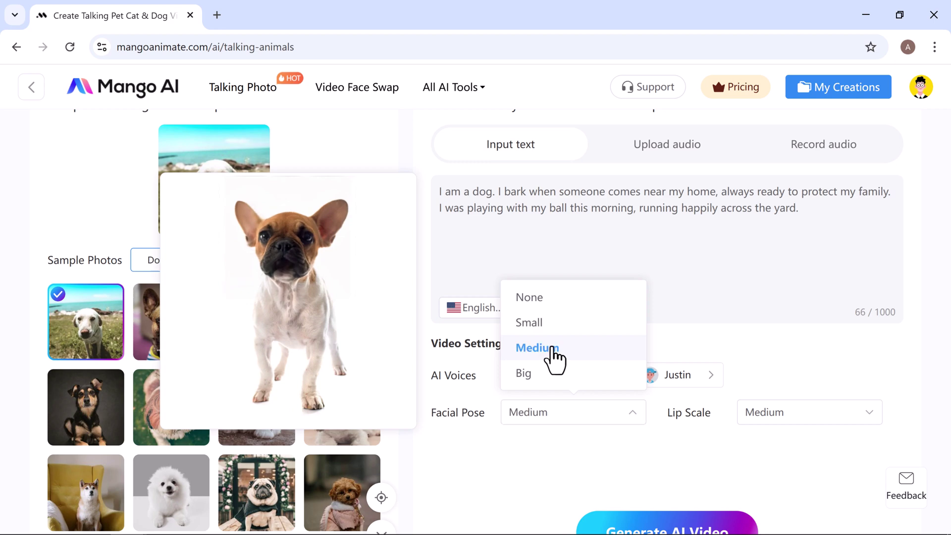
{"action": "left_click", "coordinate": [753, 418]}
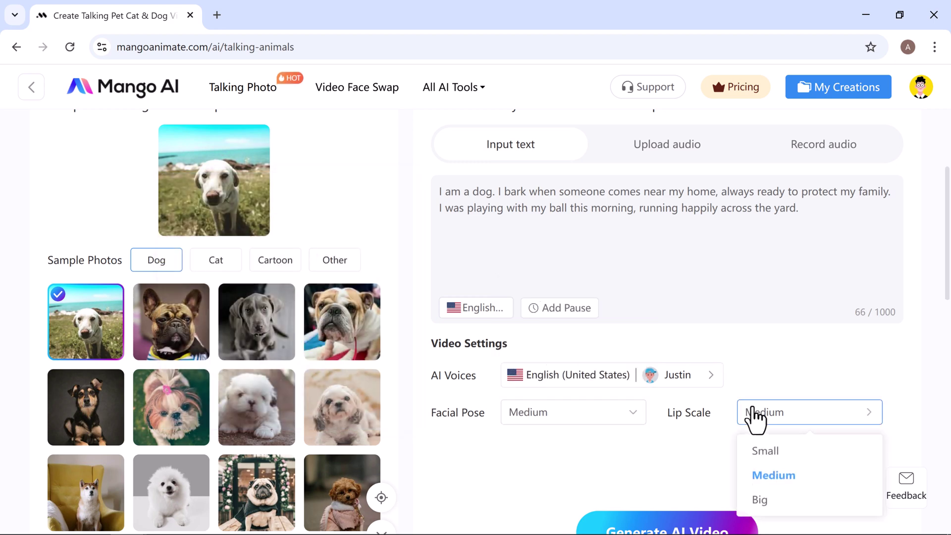
{"action": "left_click", "coordinate": [772, 477]}
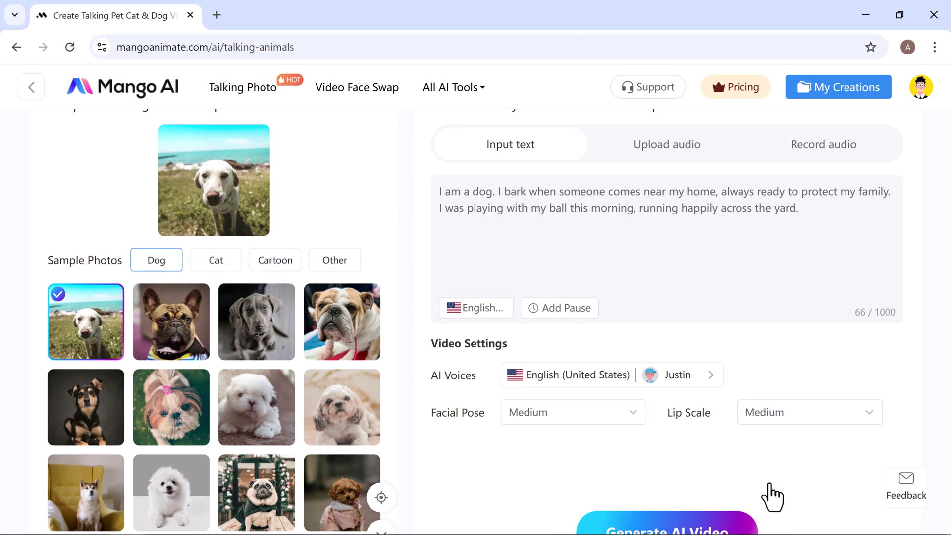
{"action": "scroll", "coordinate": [771, 497], "scroll_direction": "down", "scroll_amount": 2}
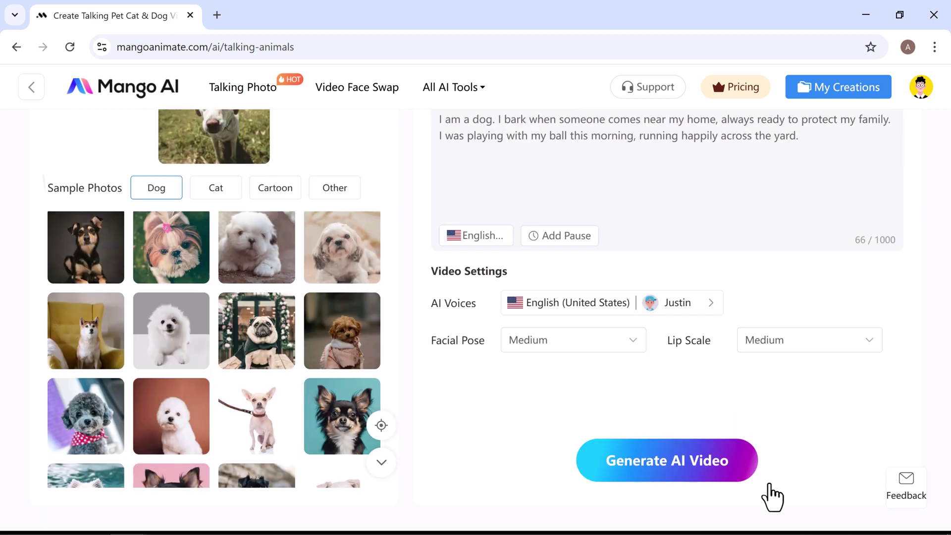
Generate the talking-dog video and play the 10-second result.
{"action": "left_click", "coordinate": [683, 468]}
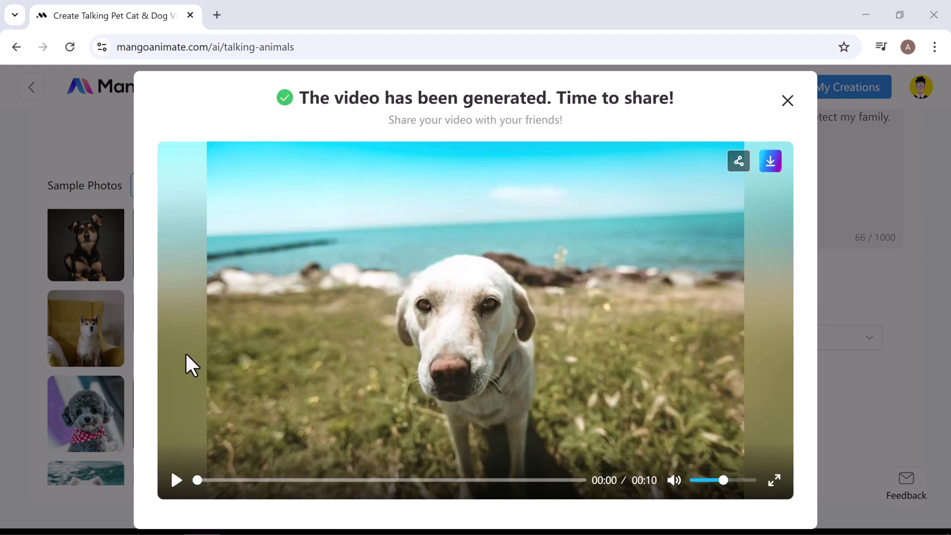
{"action": "left_click", "coordinate": [176, 479]}
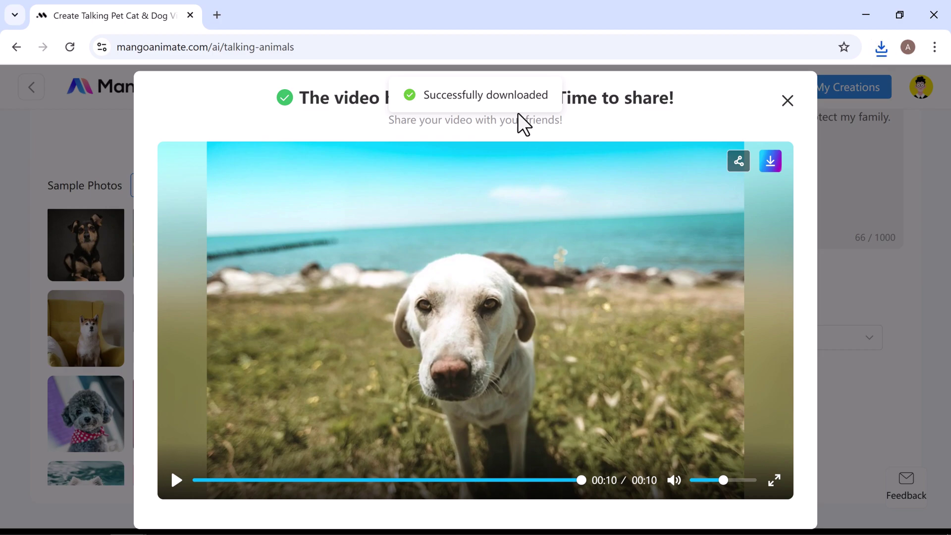
Open Singing Photos and choose the red-haired cartoon girl sample photo.
{"action": "mouse_move", "coordinate": [456, 102]}
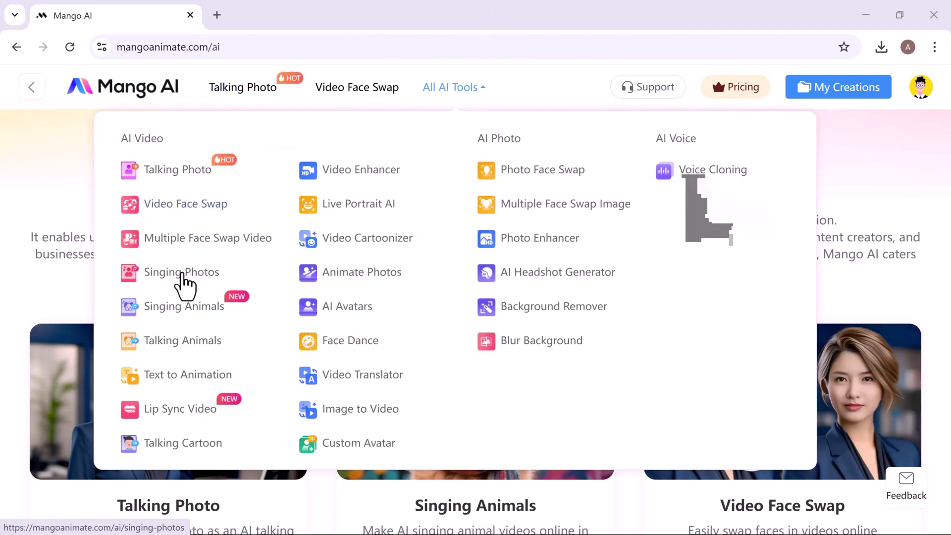
{"action": "left_click", "coordinate": [183, 273]}
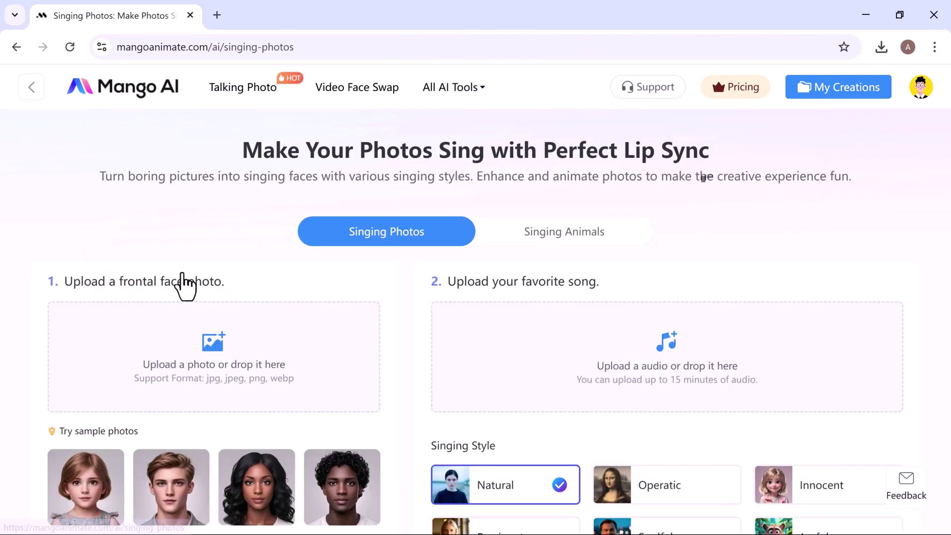
{"action": "mouse_move", "coordinate": [322, 383]}
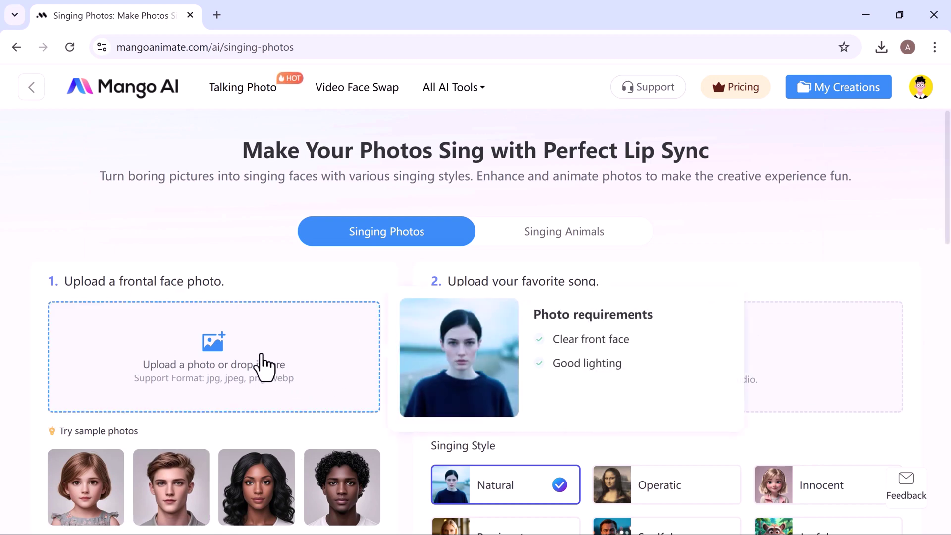
{"action": "scroll", "coordinate": [262, 366], "scroll_direction": "down", "scroll_amount": 3}
{"action": "scroll", "coordinate": [252, 483], "scroll_direction": "down", "scroll_amount": 2}
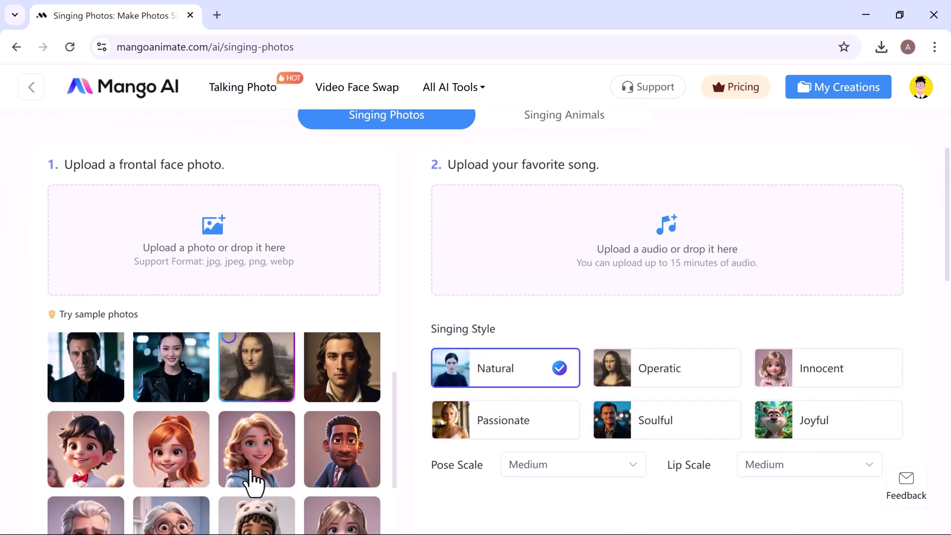
{"action": "left_click", "coordinate": [184, 466]}
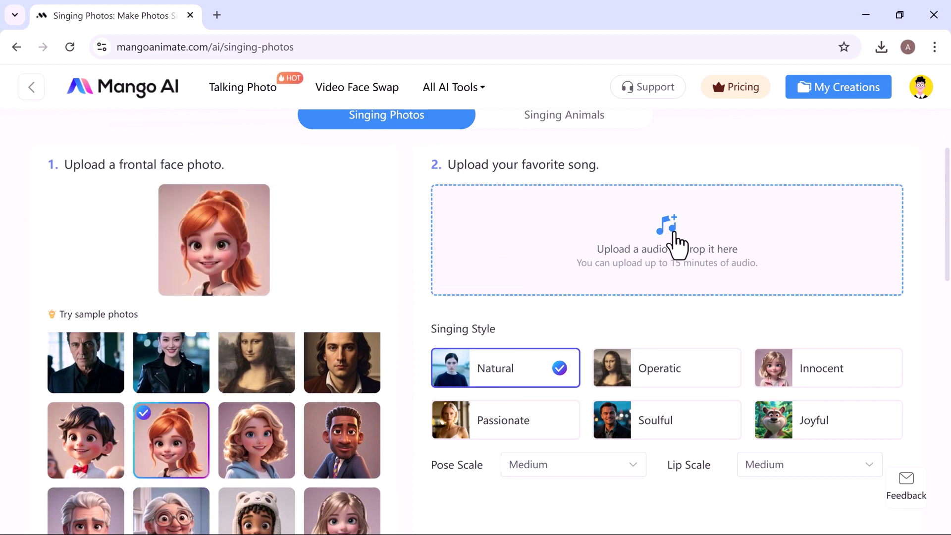
Upload the Pretty Little Baby mp3 and choose the Innocent singing style.
{"action": "left_click", "coordinate": [578, 230]}
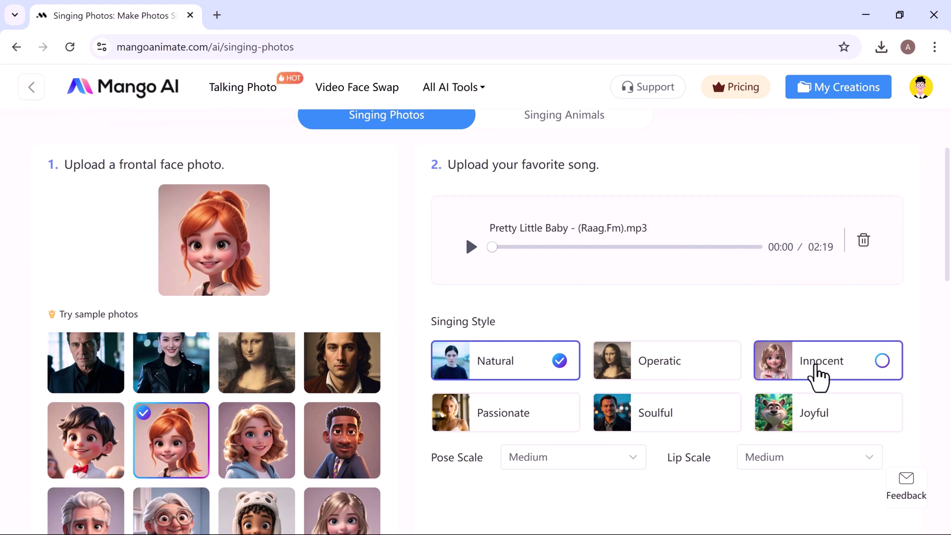
{"action": "left_click", "coordinate": [818, 378]}
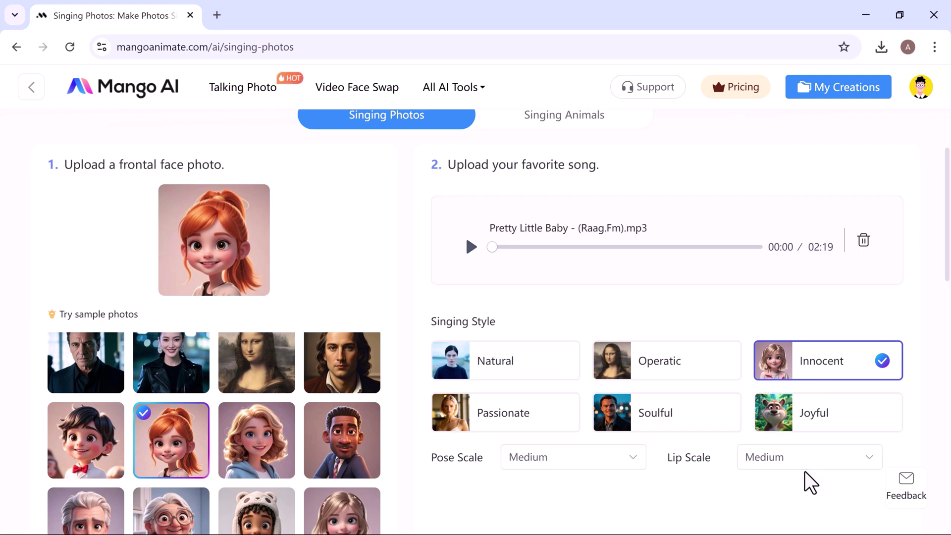
{"action": "scroll", "coordinate": [808, 475], "scroll_direction": "down", "scroll_amount": 3}
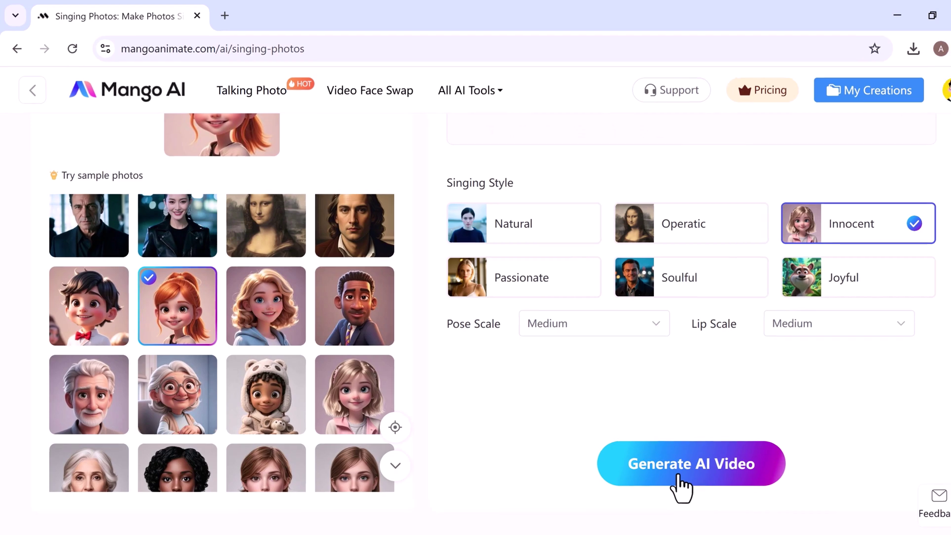
Generate the singing video of the red-haired cartoon girl.
{"action": "left_click", "coordinate": [681, 481]}
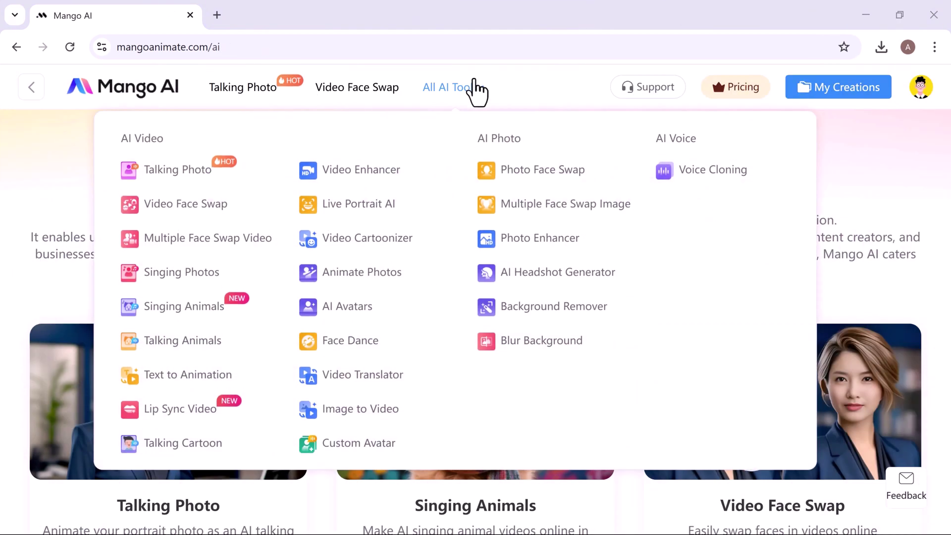
In Singing Animals, use the orange cartoon cat photo and upload the Pretty Little Baby mp3.
{"action": "left_click", "coordinate": [203, 312]}
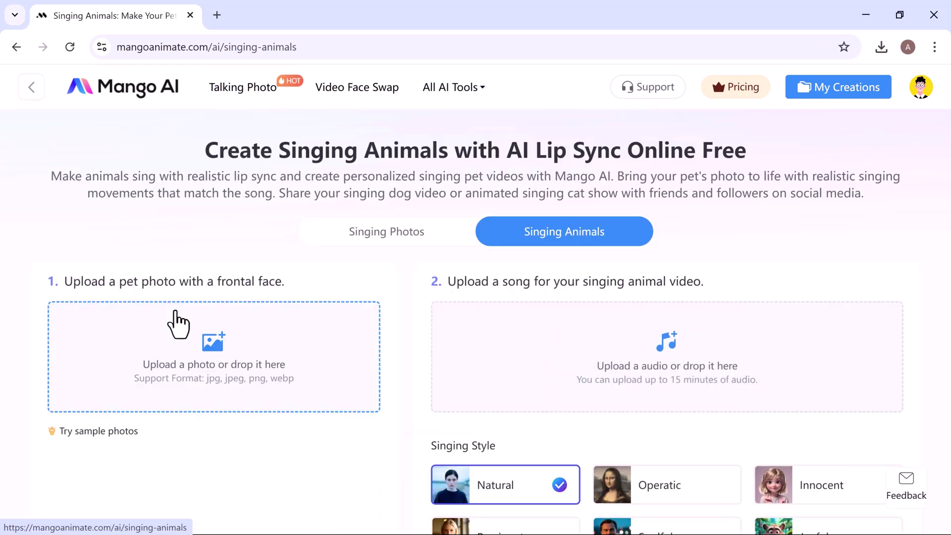
{"action": "scroll", "coordinate": [179, 325], "scroll_direction": "down", "scroll_amount": 3}
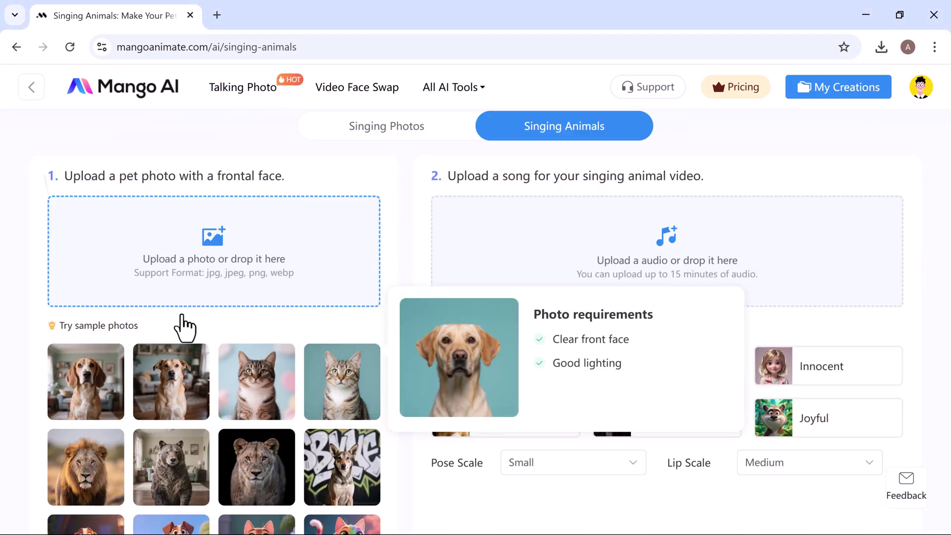
{"action": "scroll", "coordinate": [212, 292], "scroll_direction": "down", "scroll_amount": 1}
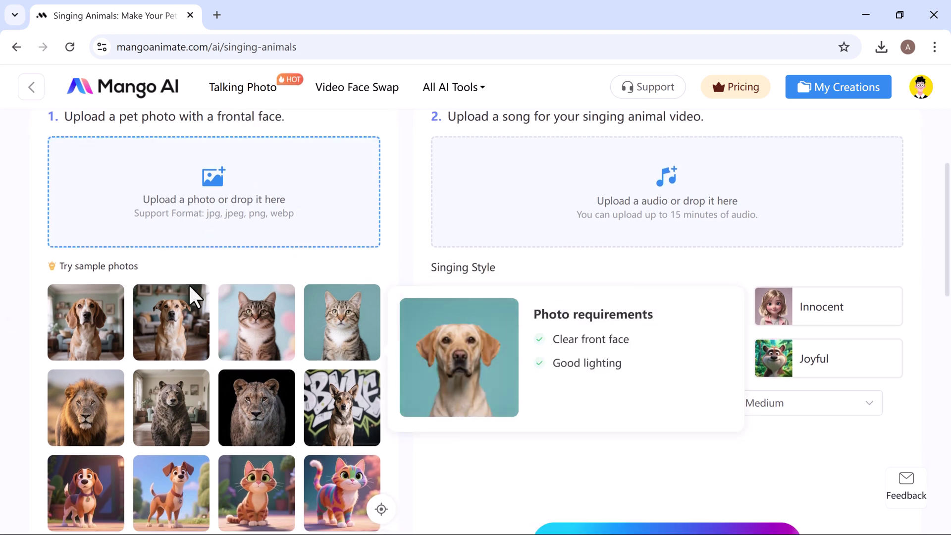
{"action": "left_click", "coordinate": [190, 300]}
{"action": "left_click", "coordinate": [266, 490]}
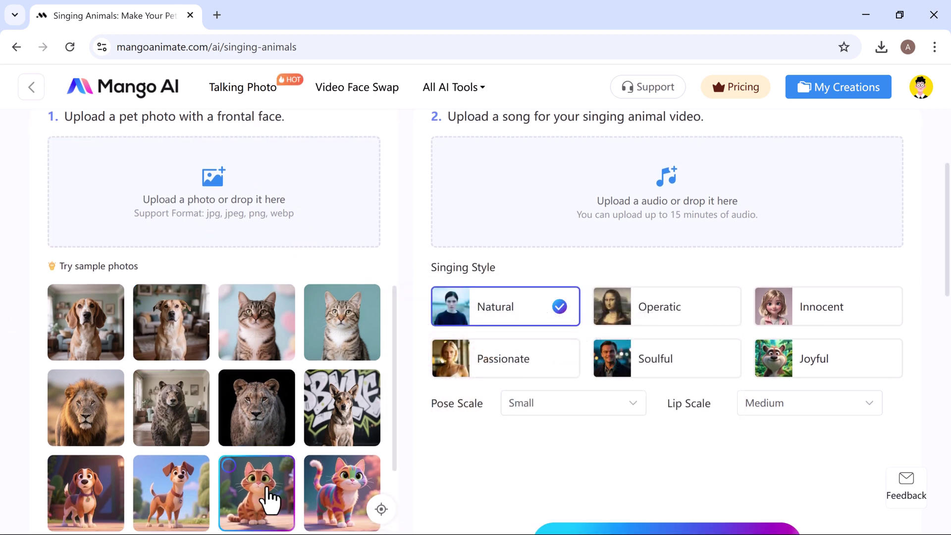
{"action": "left_click", "coordinate": [522, 197]}
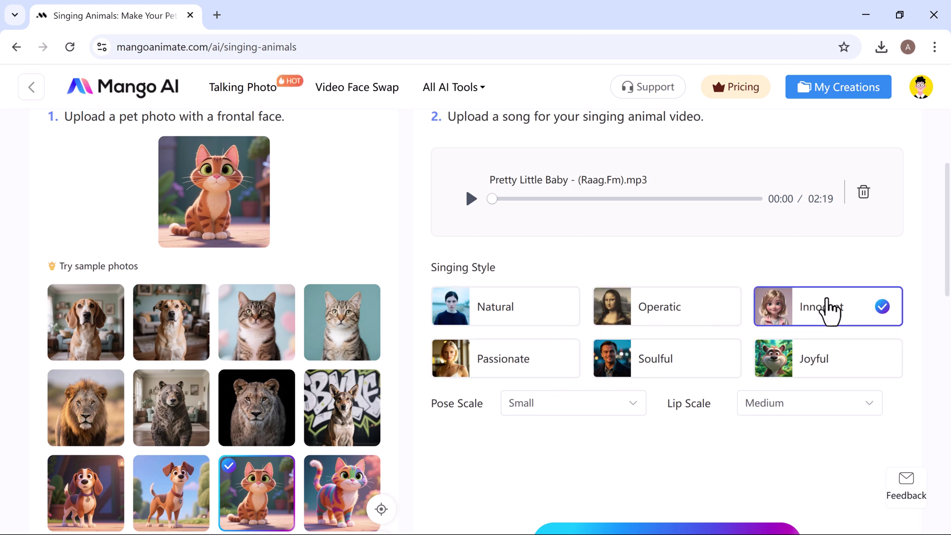
Set the pose scale to Medium and keep the lip scale at Medium.
{"action": "left_click", "coordinate": [521, 412]}
{"action": "left_click", "coordinate": [537, 496]}
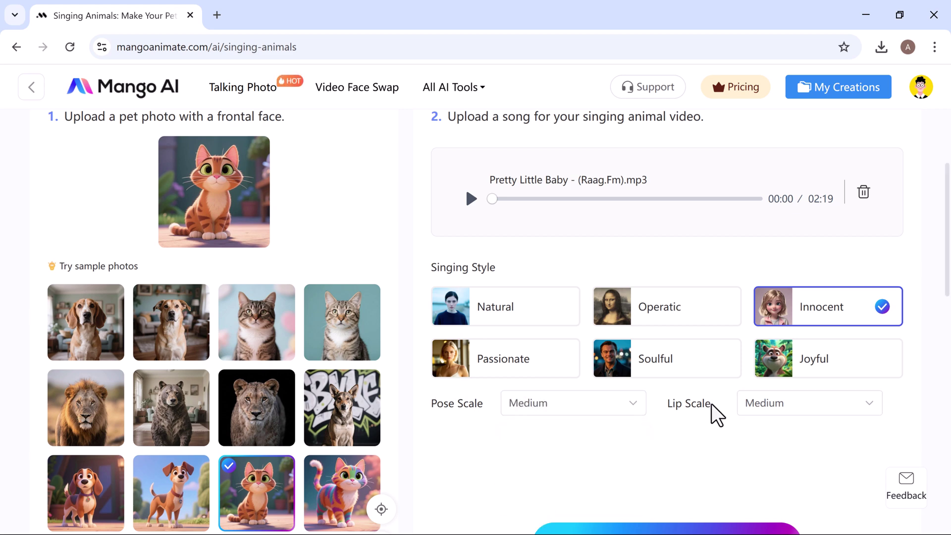
{"action": "left_click", "coordinate": [824, 402]}
{"action": "left_click", "coordinate": [824, 402]}
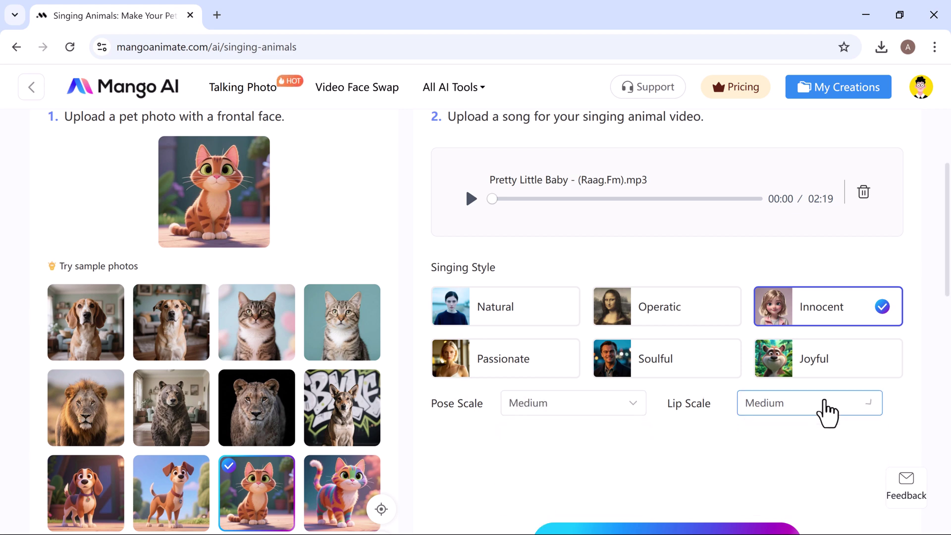
{"action": "scroll", "coordinate": [658, 456], "scroll_direction": "down", "scroll_amount": 3}
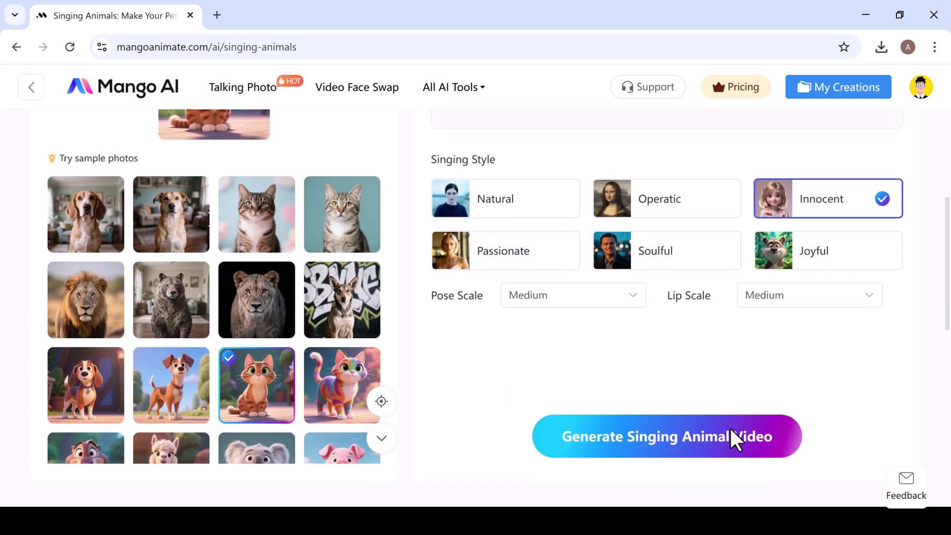
Generate the singing orange cat video and watch the result.
{"action": "left_click", "coordinate": [694, 453]}
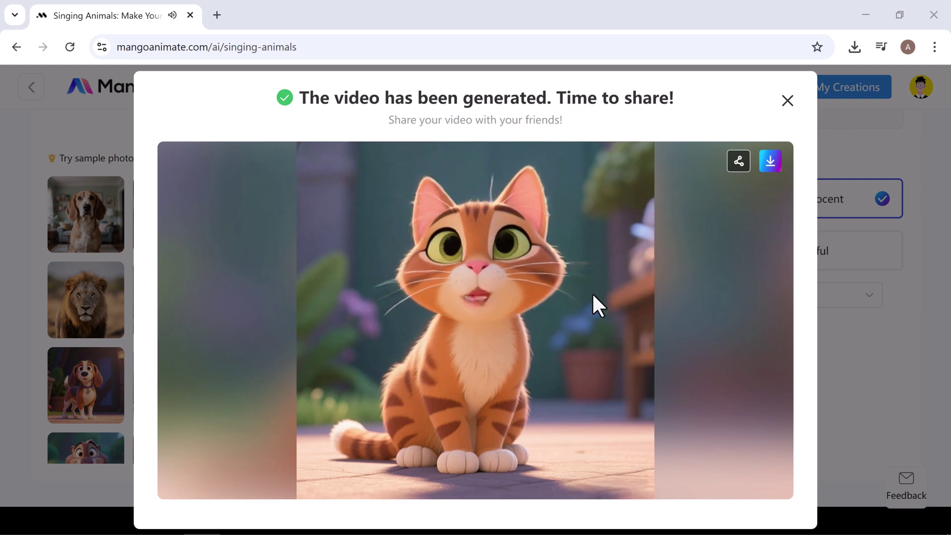
{"action": "mouse_move", "coordinate": [592, 293]}
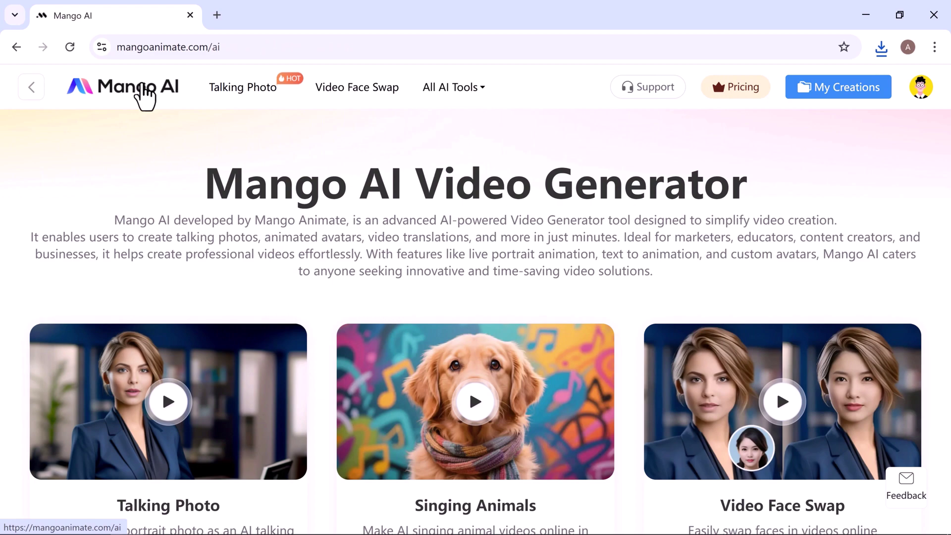
{"action": "scroll", "coordinate": [145, 96], "scroll_direction": "down", "scroll_amount": 5}
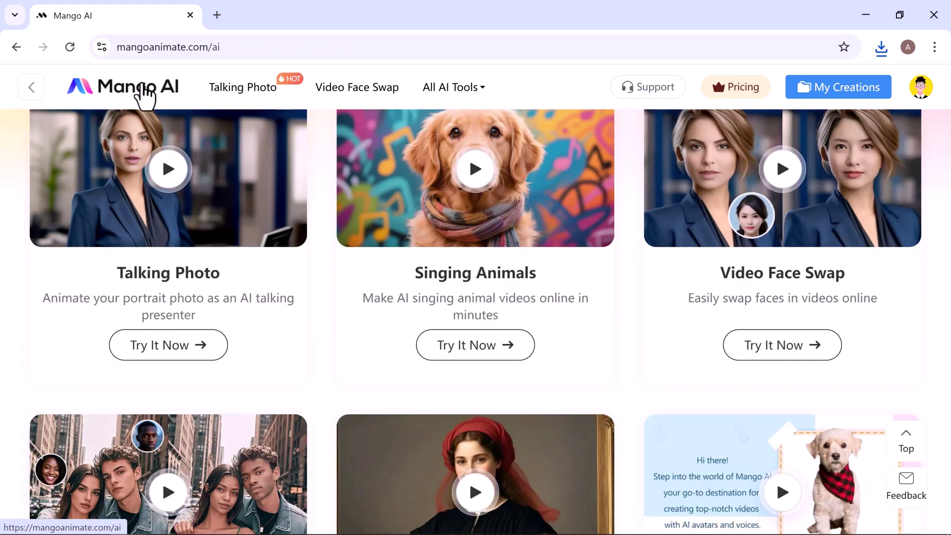
{"action": "scroll", "coordinate": [145, 96], "scroll_direction": "down", "scroll_amount": 15}
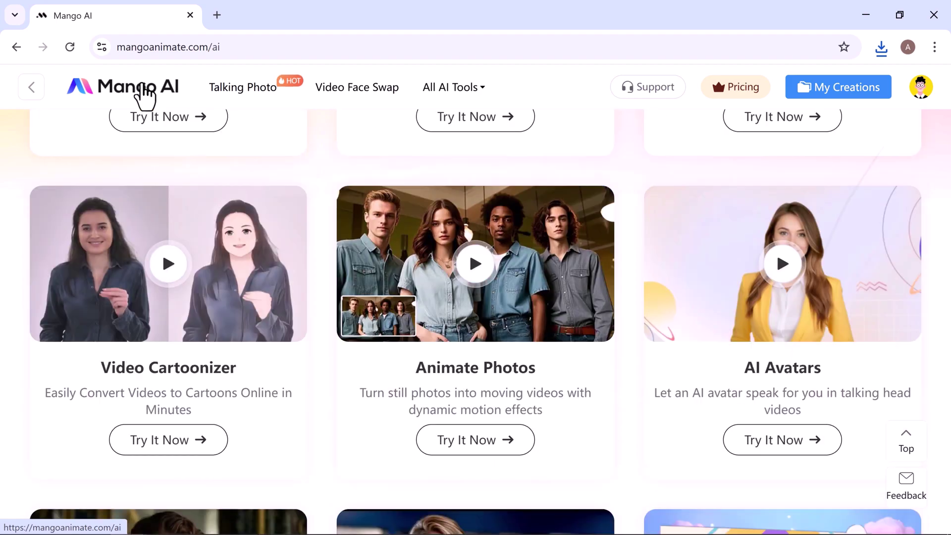
{"action": "scroll", "coordinate": [145, 96], "scroll_direction": "down", "scroll_amount": 20}
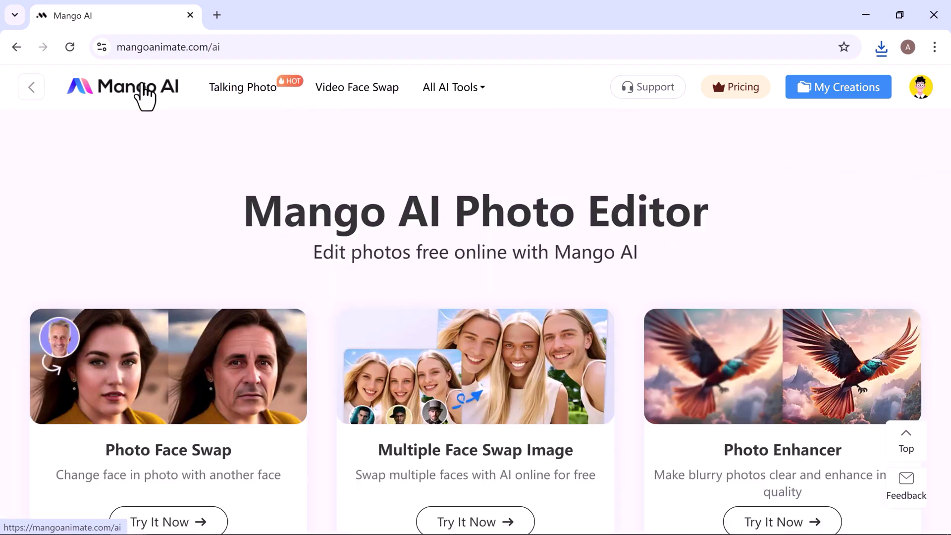
{"action": "scroll", "coordinate": [145, 97], "scroll_direction": "down", "scroll_amount": 10}
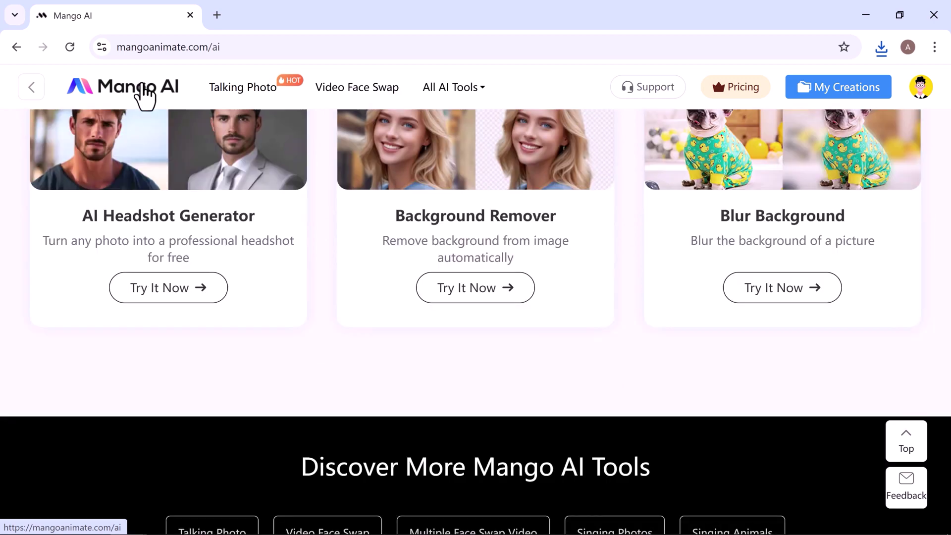
{"action": "scroll", "coordinate": [145, 96], "scroll_direction": "down", "scroll_amount": 6}
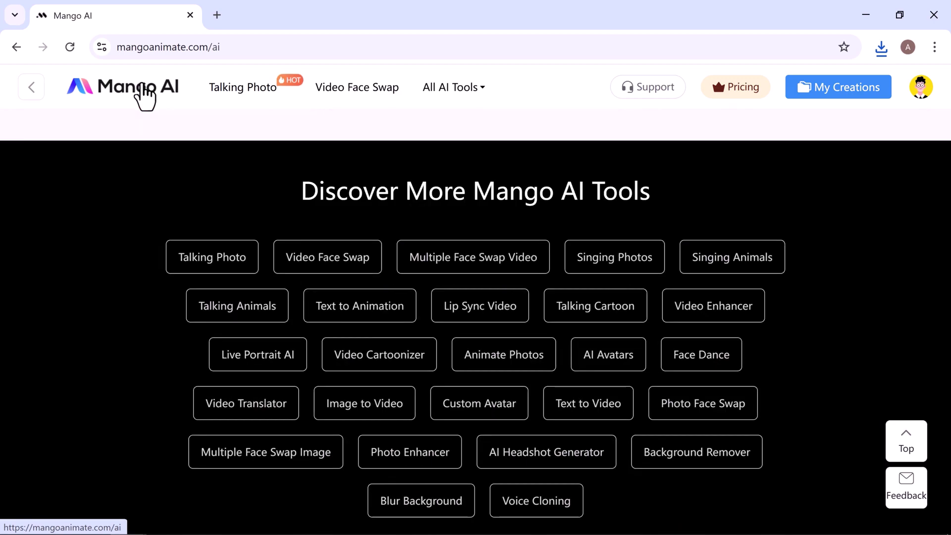
{"action": "scroll", "coordinate": [145, 97], "scroll_direction": "down", "scroll_amount": 1}
{"action": "scroll", "coordinate": [145, 97], "scroll_direction": "down", "scroll_amount": 5}
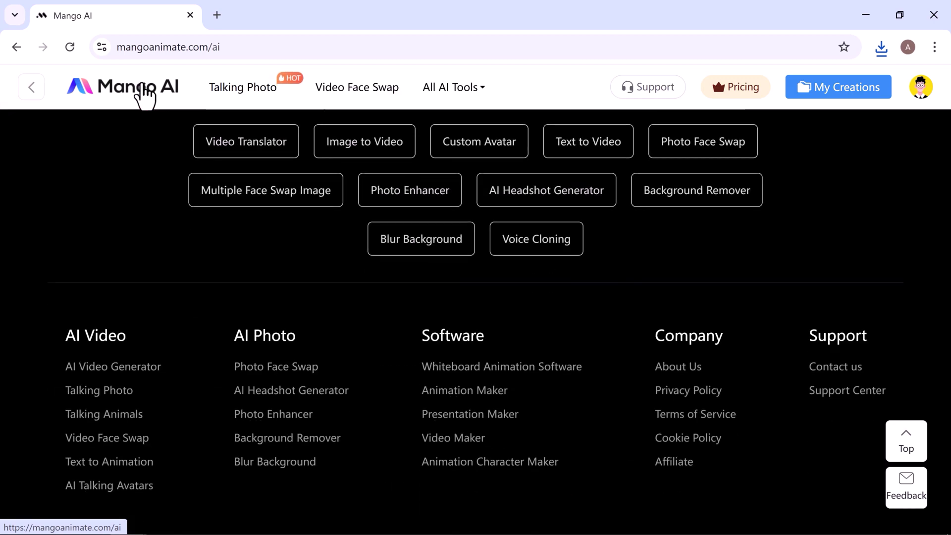